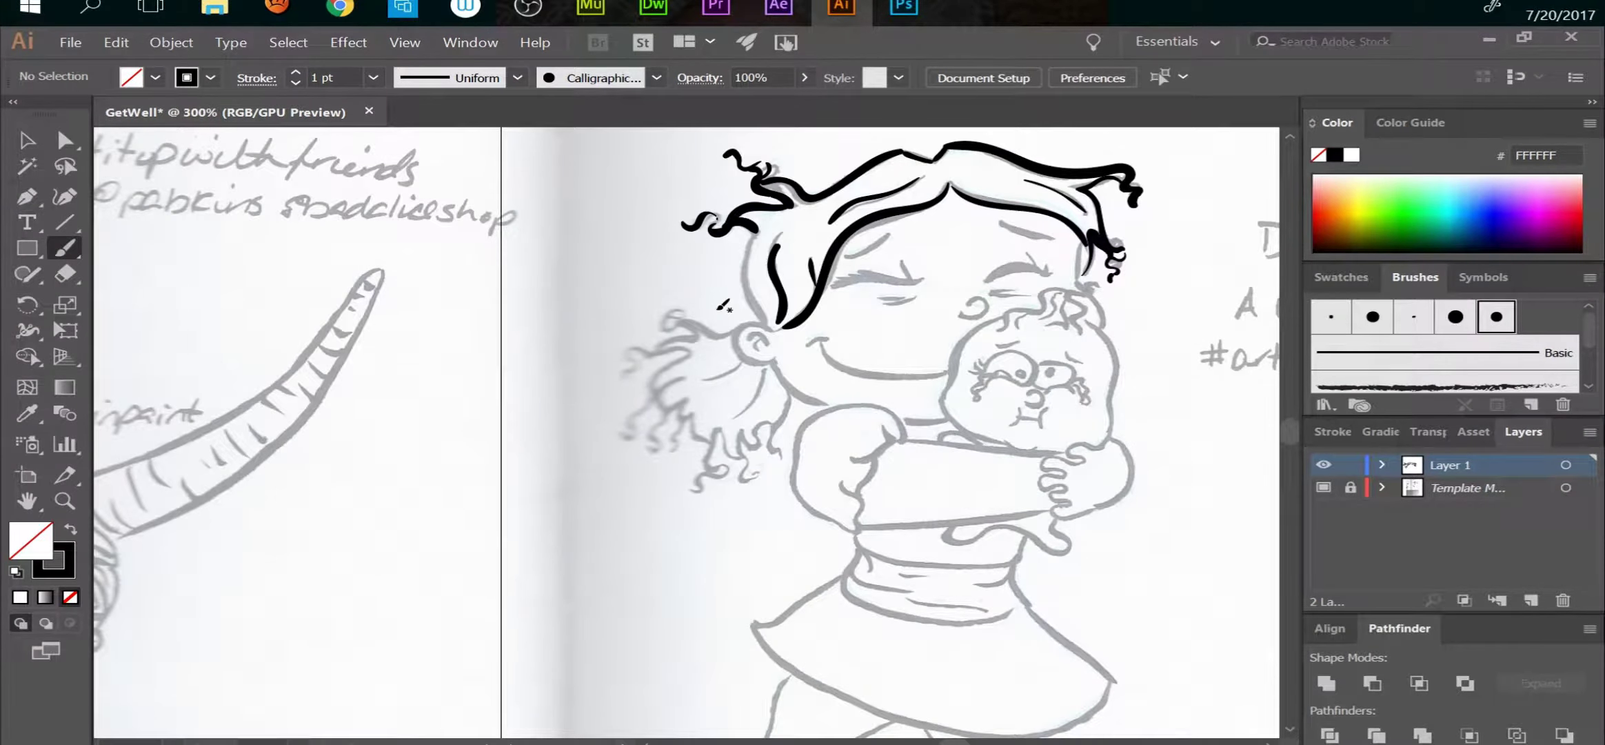
Ink one more stroke on the girl's face and save the drawing as MomyLove.ai.
left_click_drag(758, 231, 765, 362)
key("ctrl+shift+s")
left_click(248, 61)
type("MomyLove")
key("Return")
key("Return")
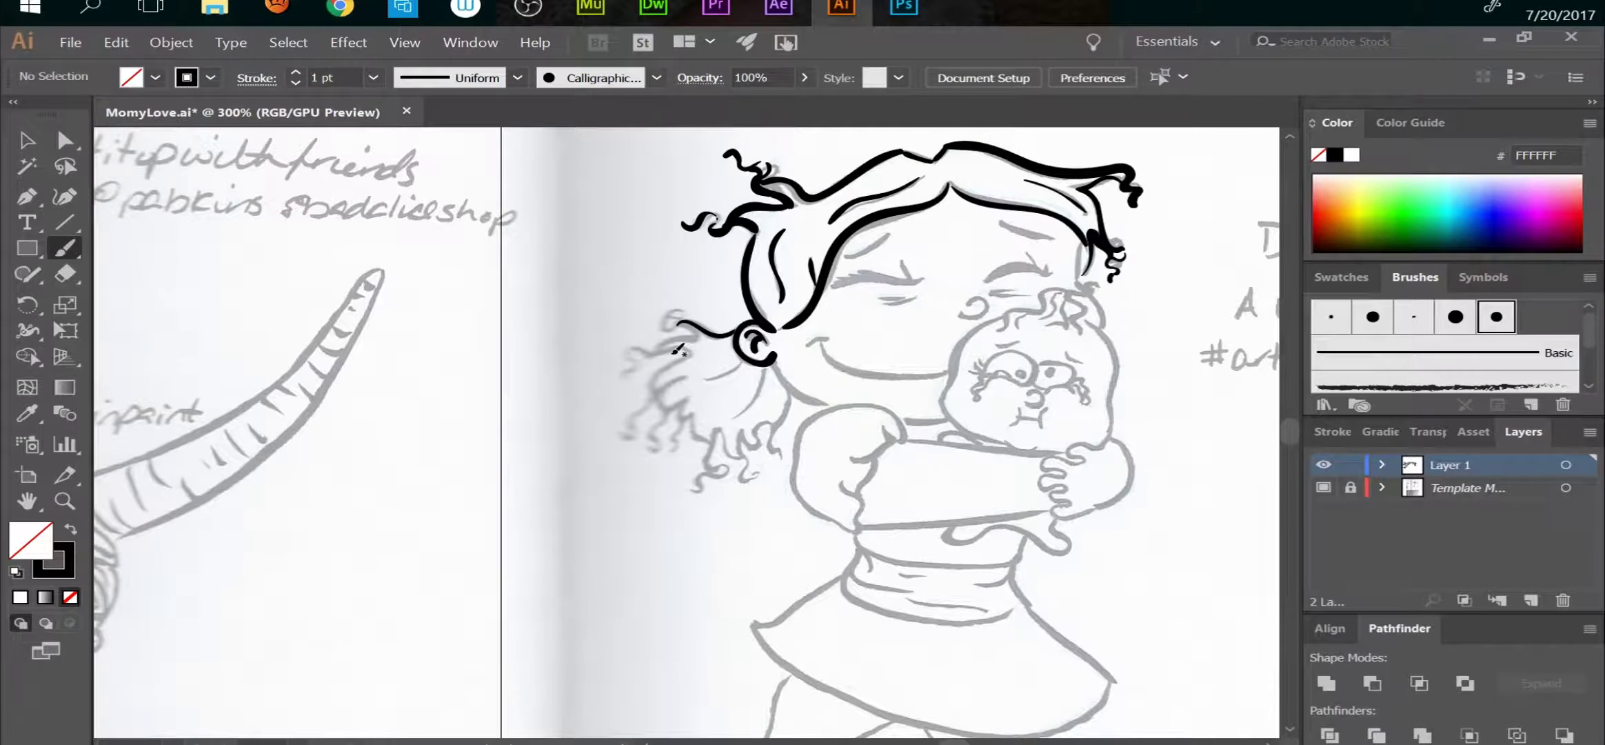
Ink wavy curls down the ponytail, then hide the grey template sketch and zoom out.
mouse_move(732, 334)
left_mouse_down()
mouse_move(655, 303)
mouse_move(610, 377)
mouse_move(651, 452)
left_mouse_up()
key("ctrl+z")
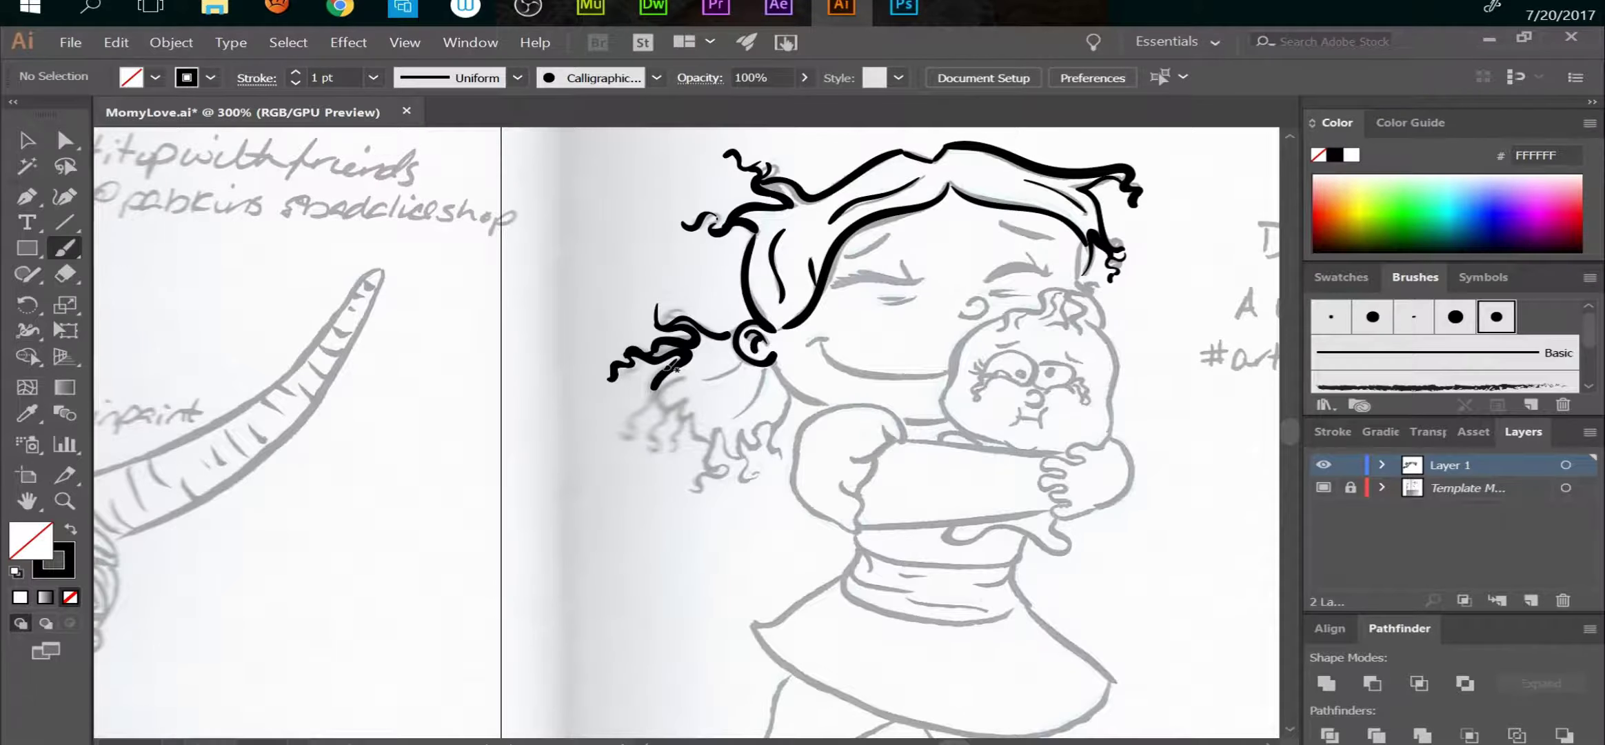
mouse_move(666, 376)
left_mouse_down()
mouse_move(610, 406)
mouse_move(679, 448)
left_mouse_up()
left_click_drag(683, 389, 690, 497)
key("ctrl+minus")
key("ctrl+shift+w")
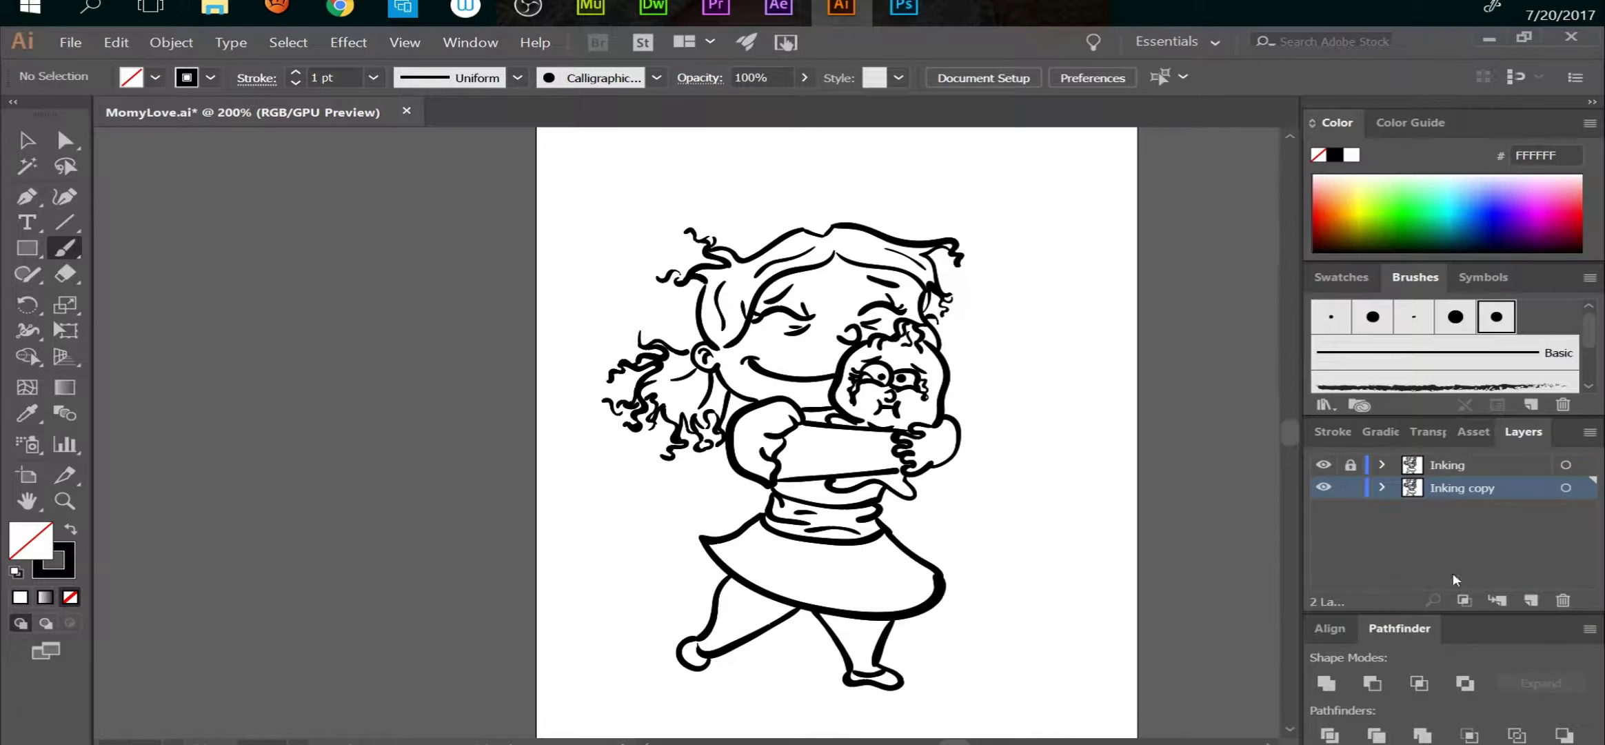
Select all the inked strokes, group them, and save the drawing.
key("v")
key("ctrl+a")
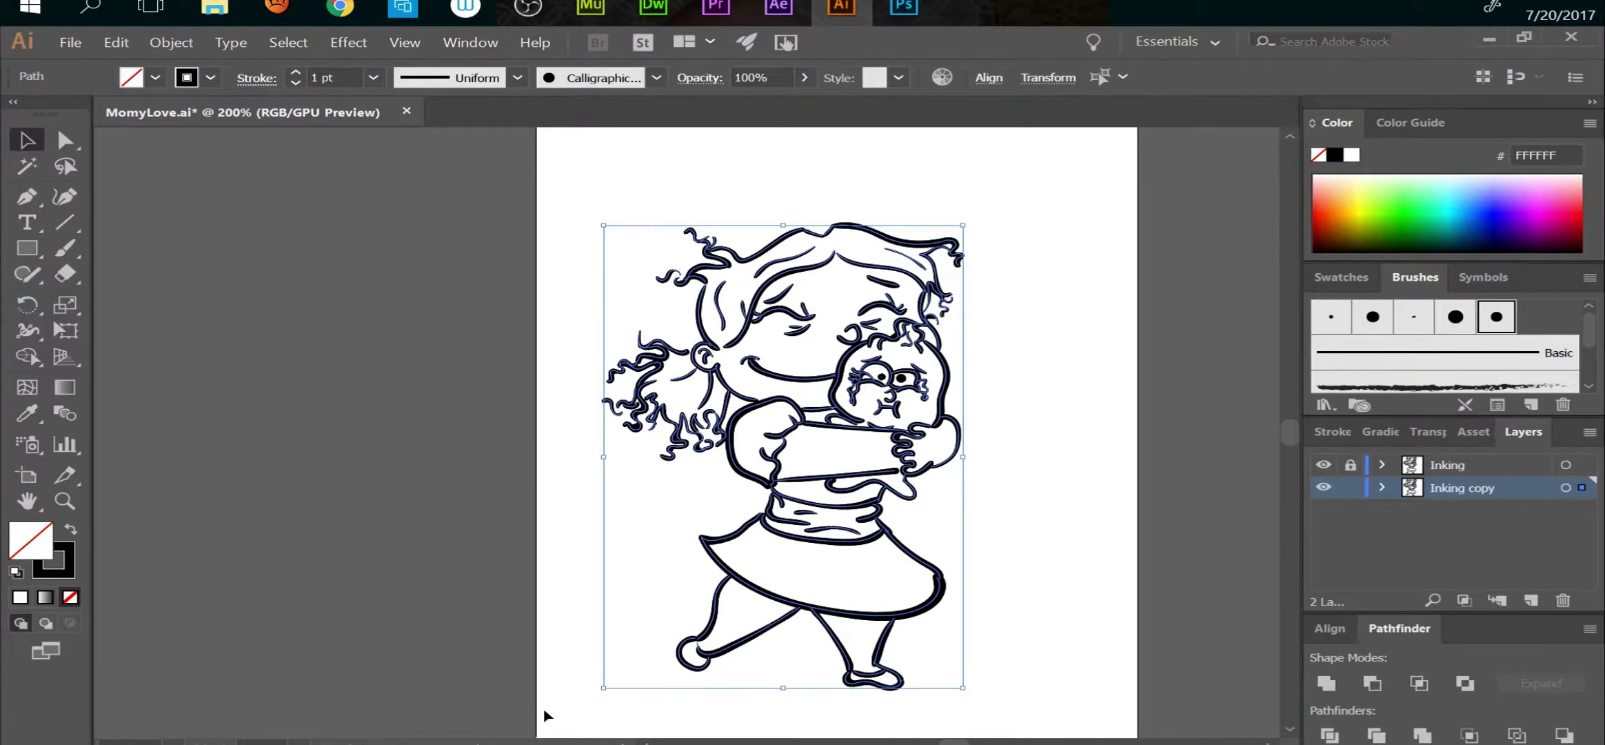
left_click(171, 42)
left_click(186, 145)
key("ctrl+s")
Brush dark-brown shading on the upper hair, the hair edge by the ear, and the hairline.
key("k")
double_click(31, 540)
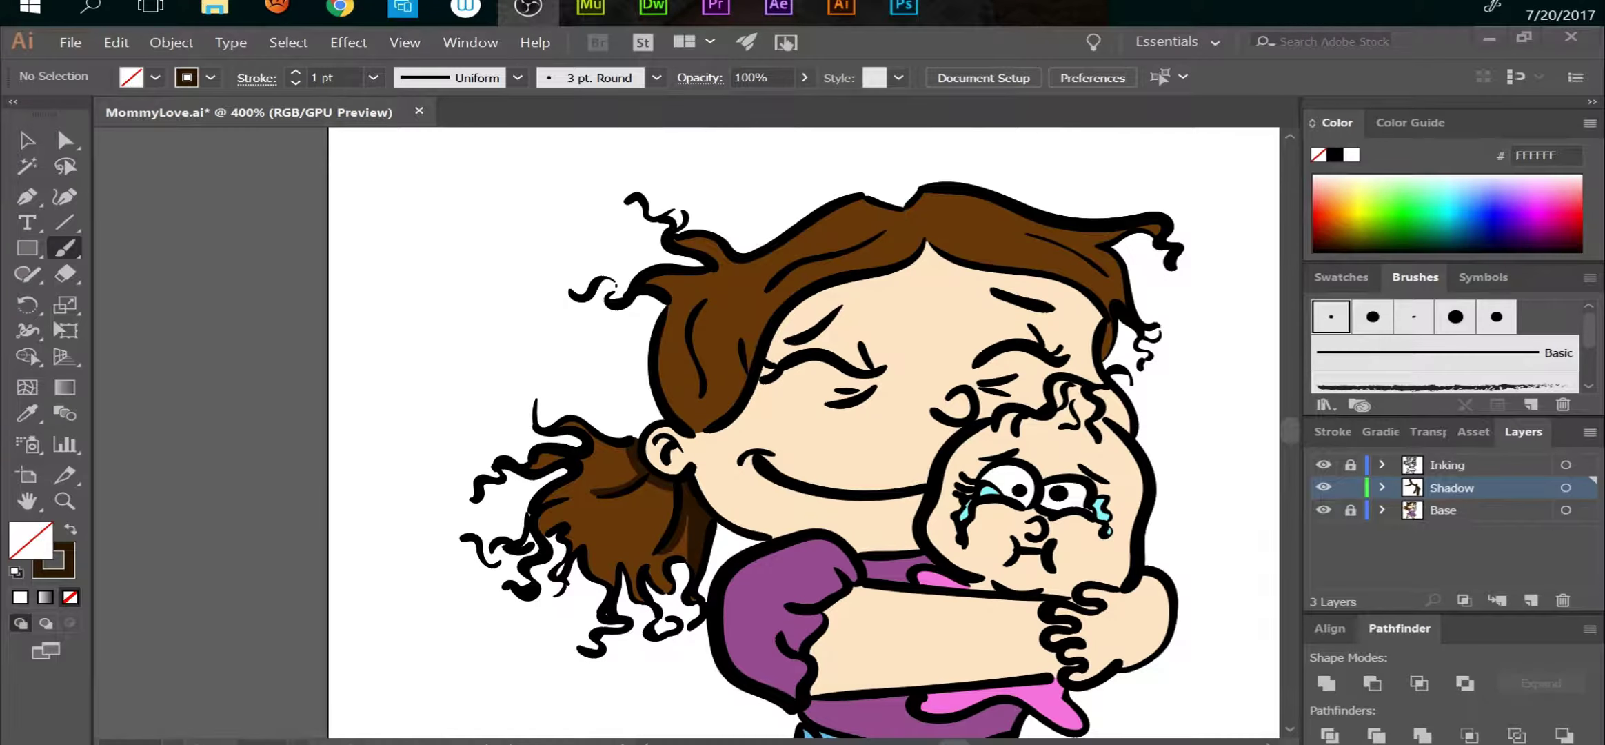
left_click_drag(924, 241, 851, 276)
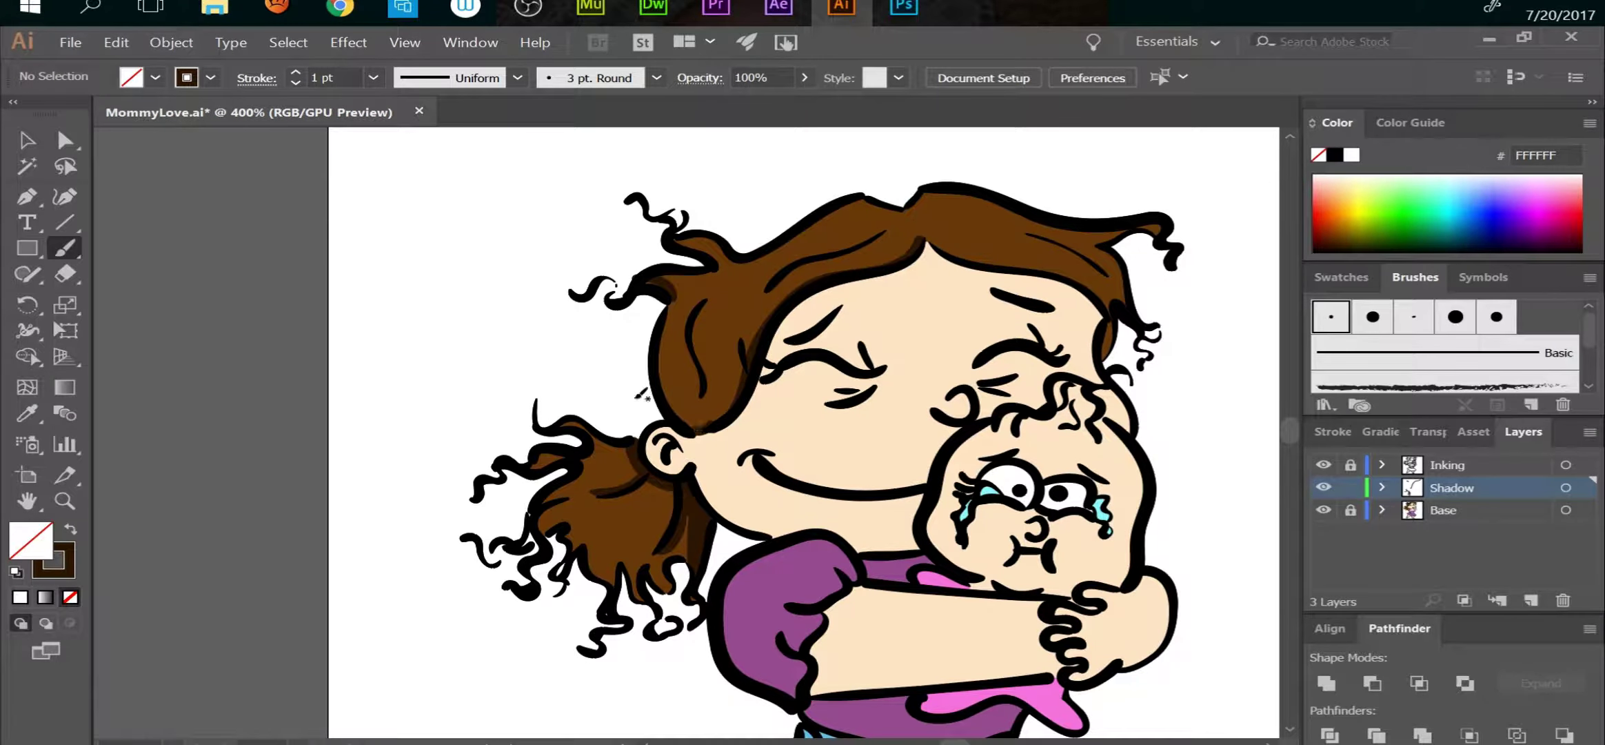
left_click_drag(668, 419, 658, 311)
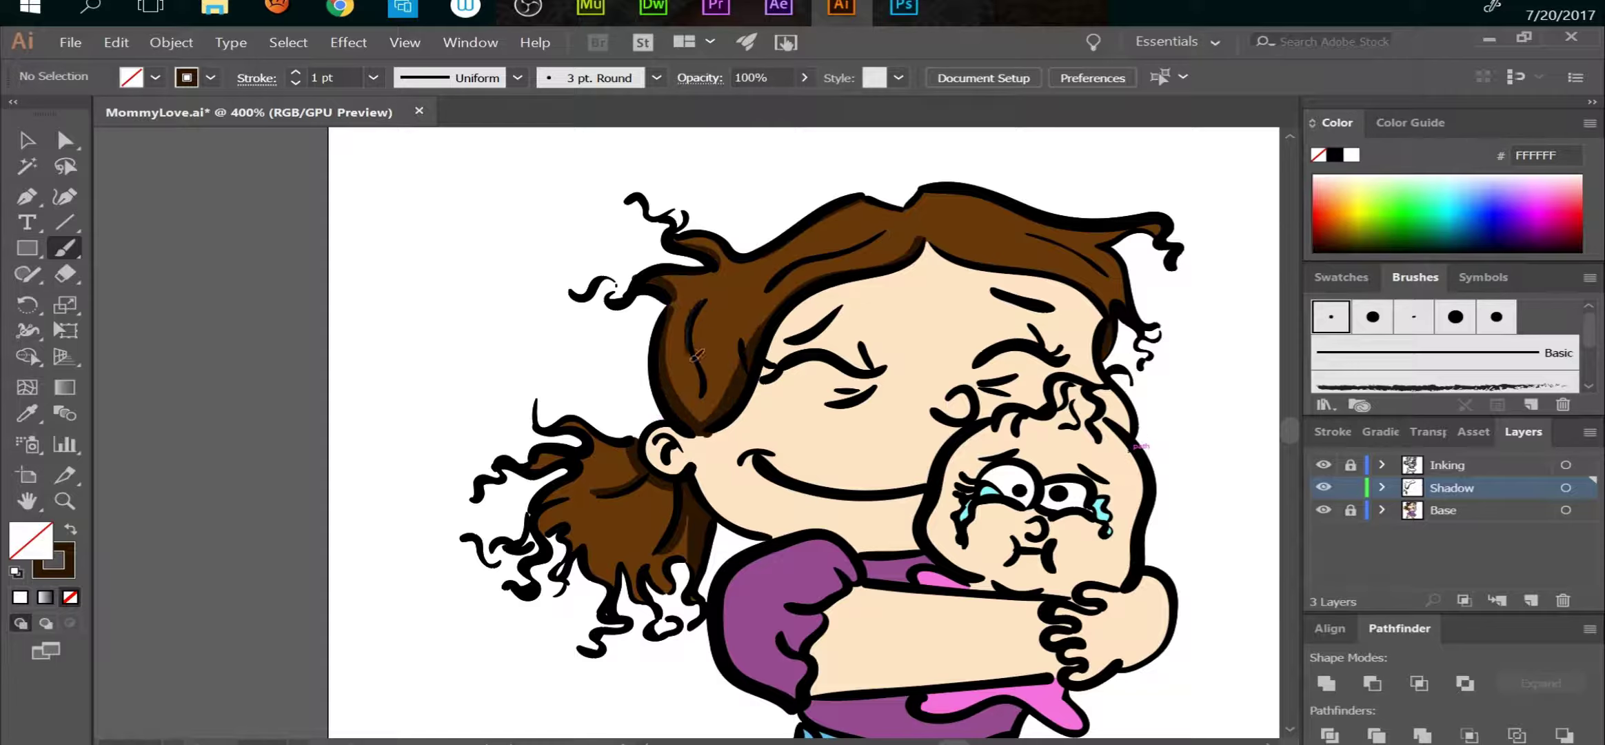
left_click_drag(765, 293, 900, 207)
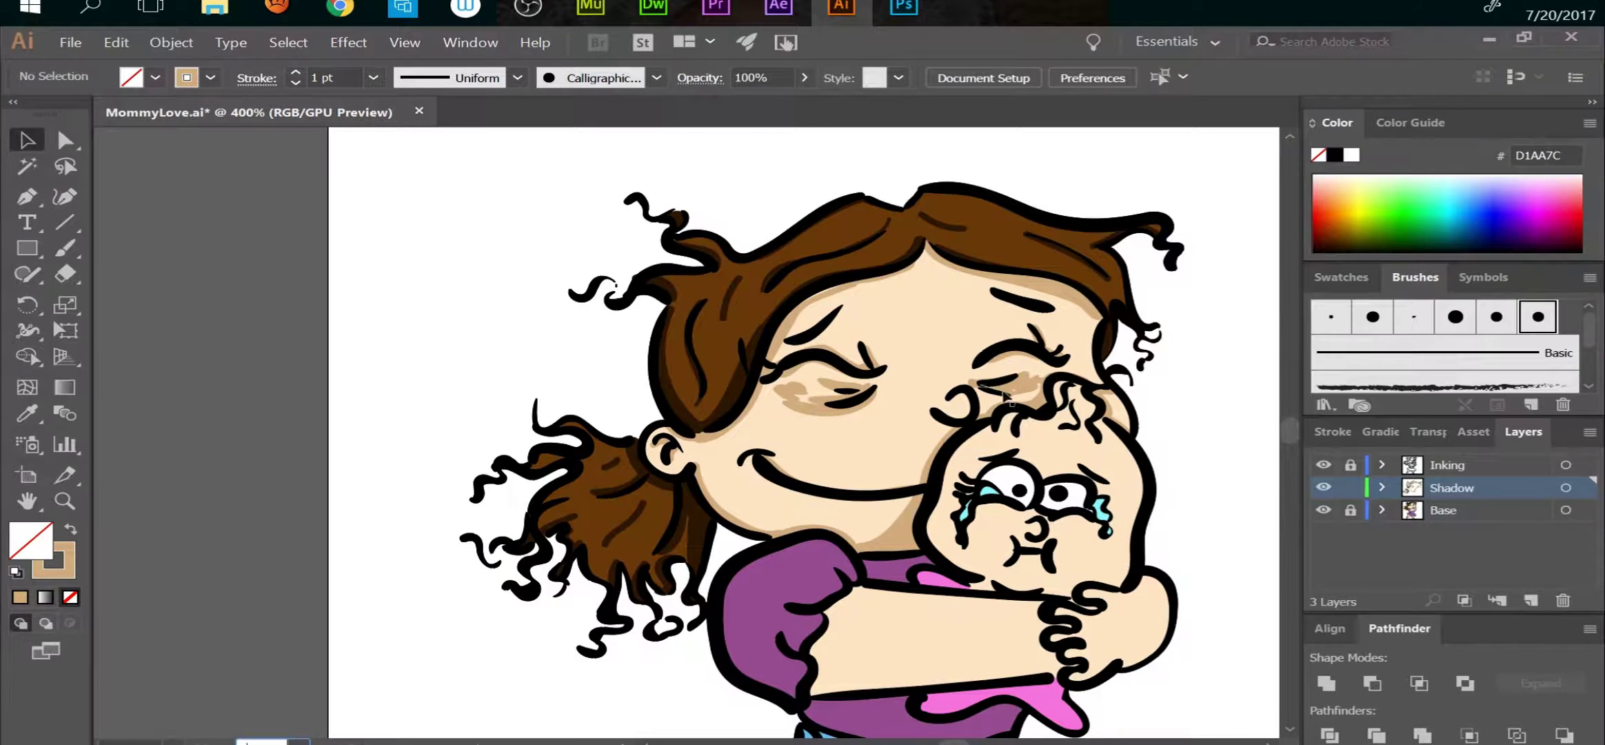
Save, then paint tan skin shadows by the ear, forehead hairline, baby's hand and arm's lower edge.
key("ctrl+s")
left_click_drag(665, 310, 705, 430)
left_click_drag(855, 284, 698, 433)
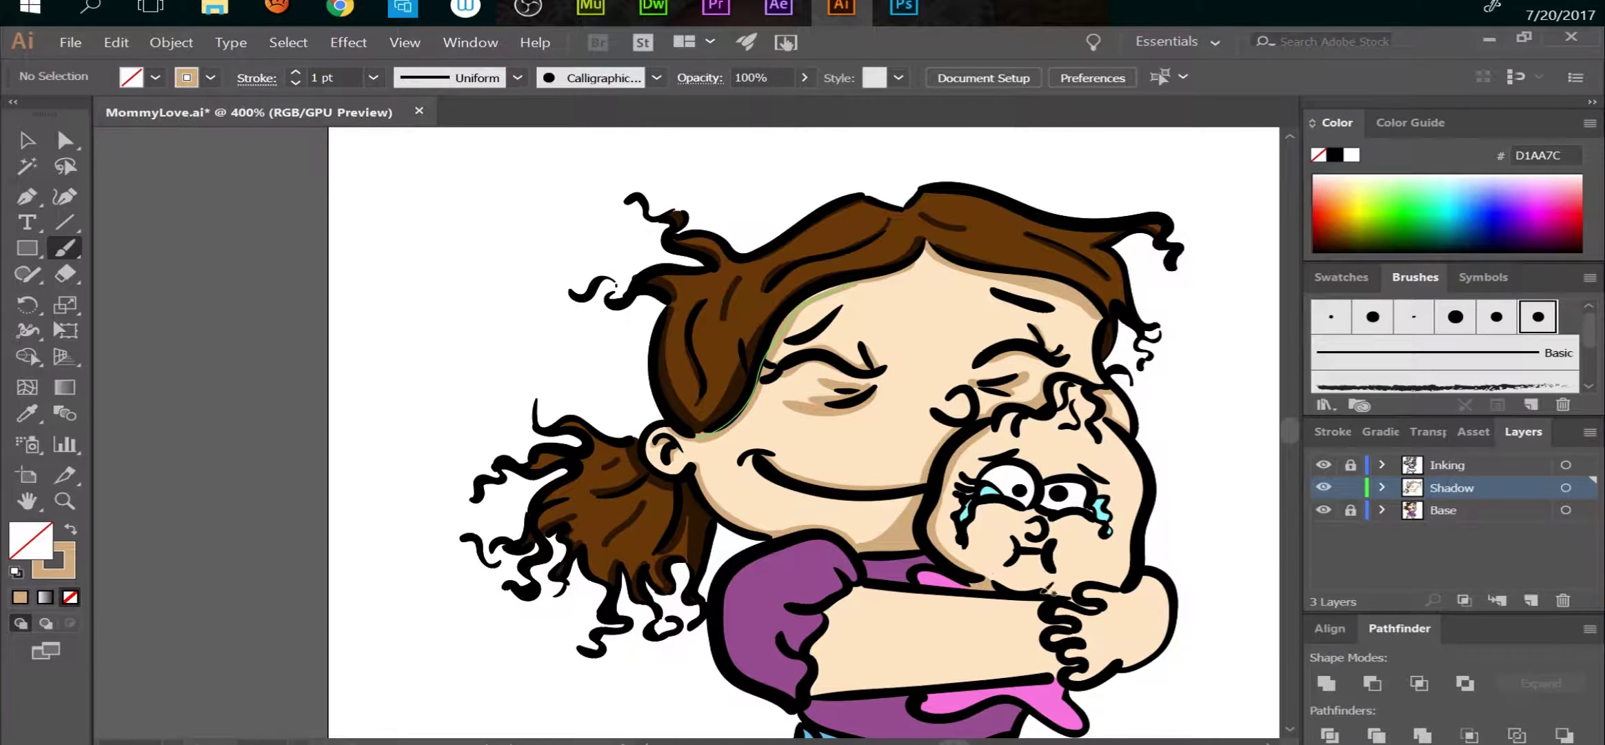
left_click_drag(1070, 582, 1046, 640)
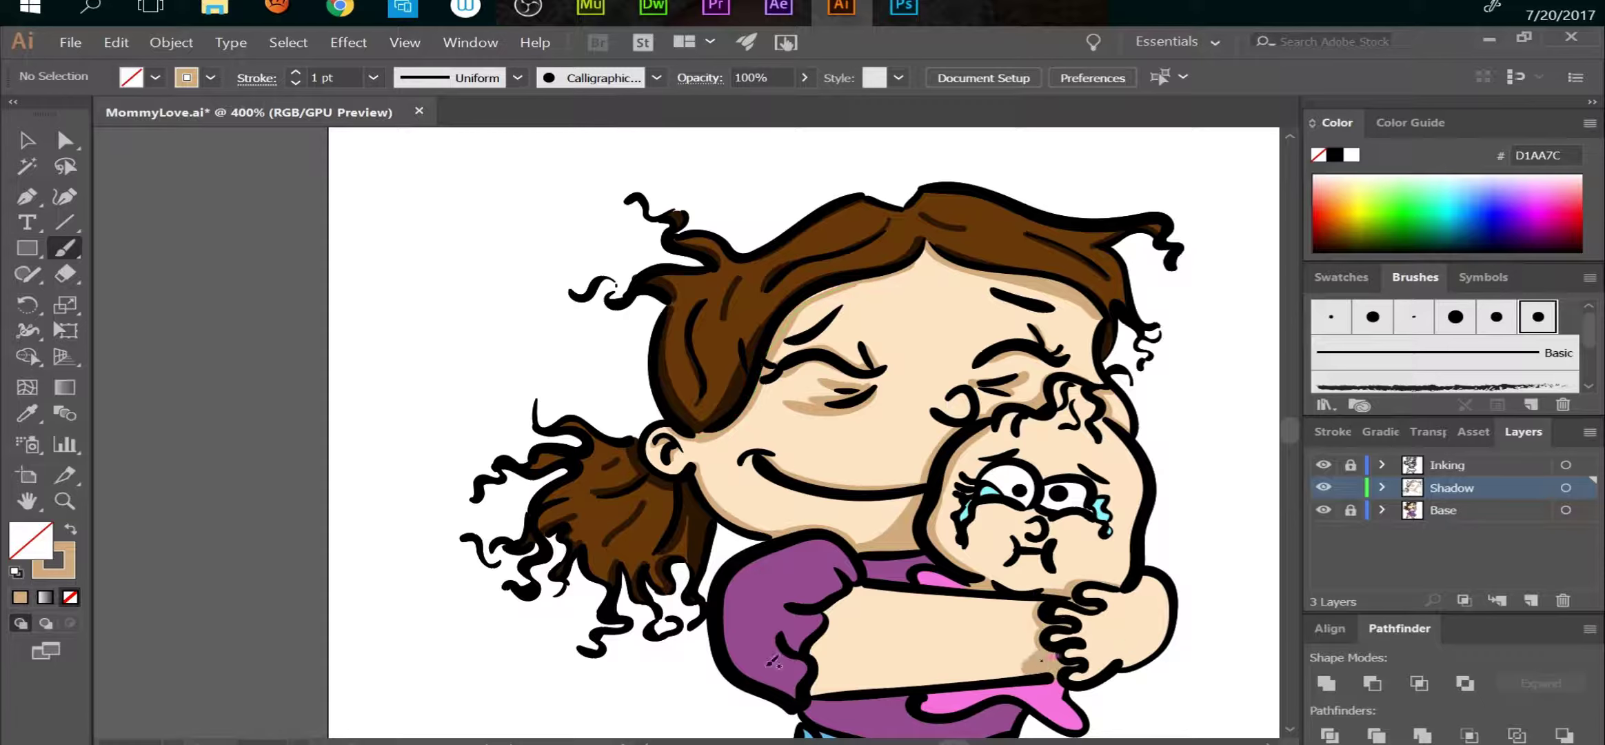
left_click_drag(1048, 672, 800, 686)
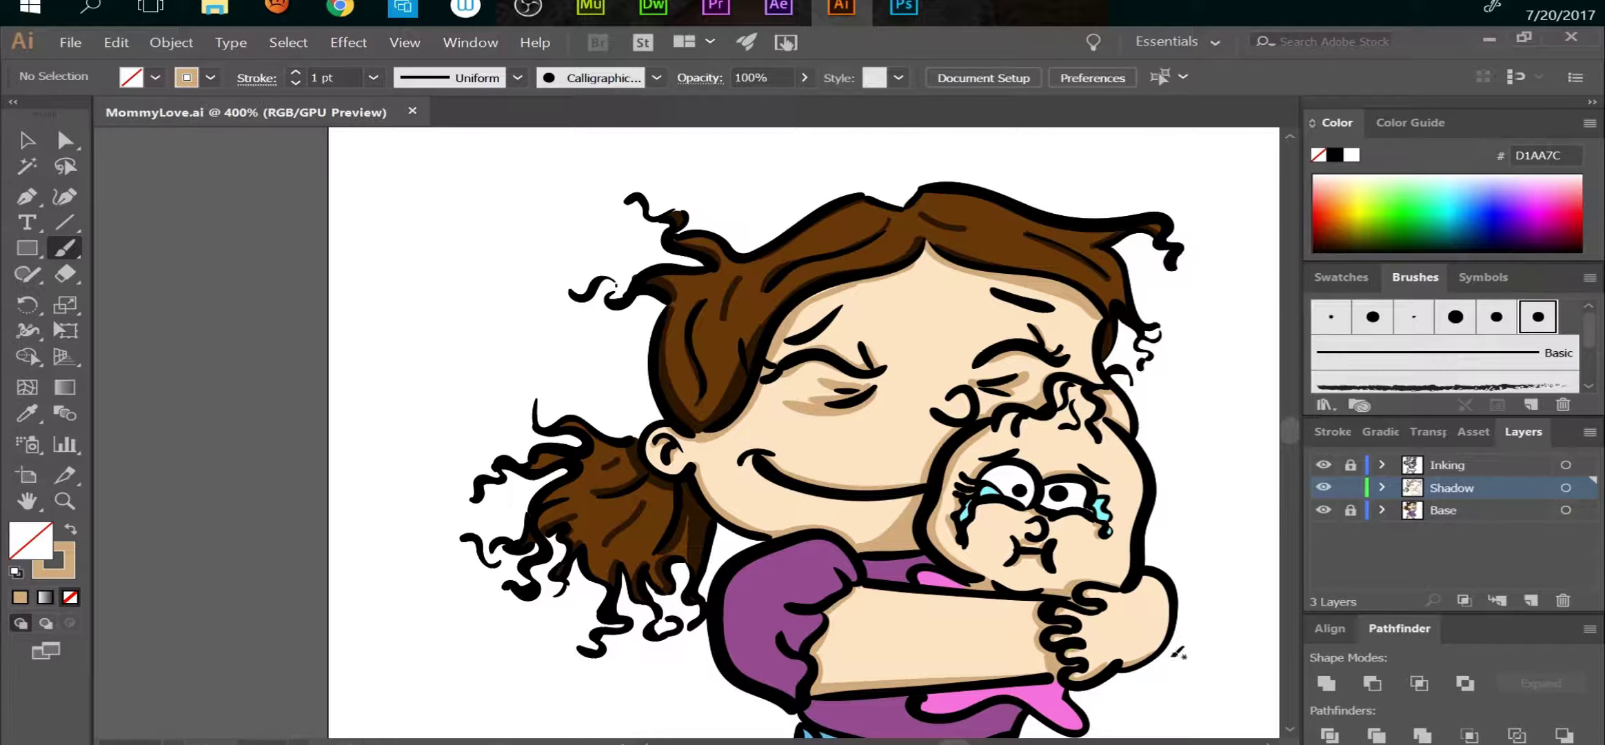
scroll(800, 428, "down", 2)
double_click(66, 570)
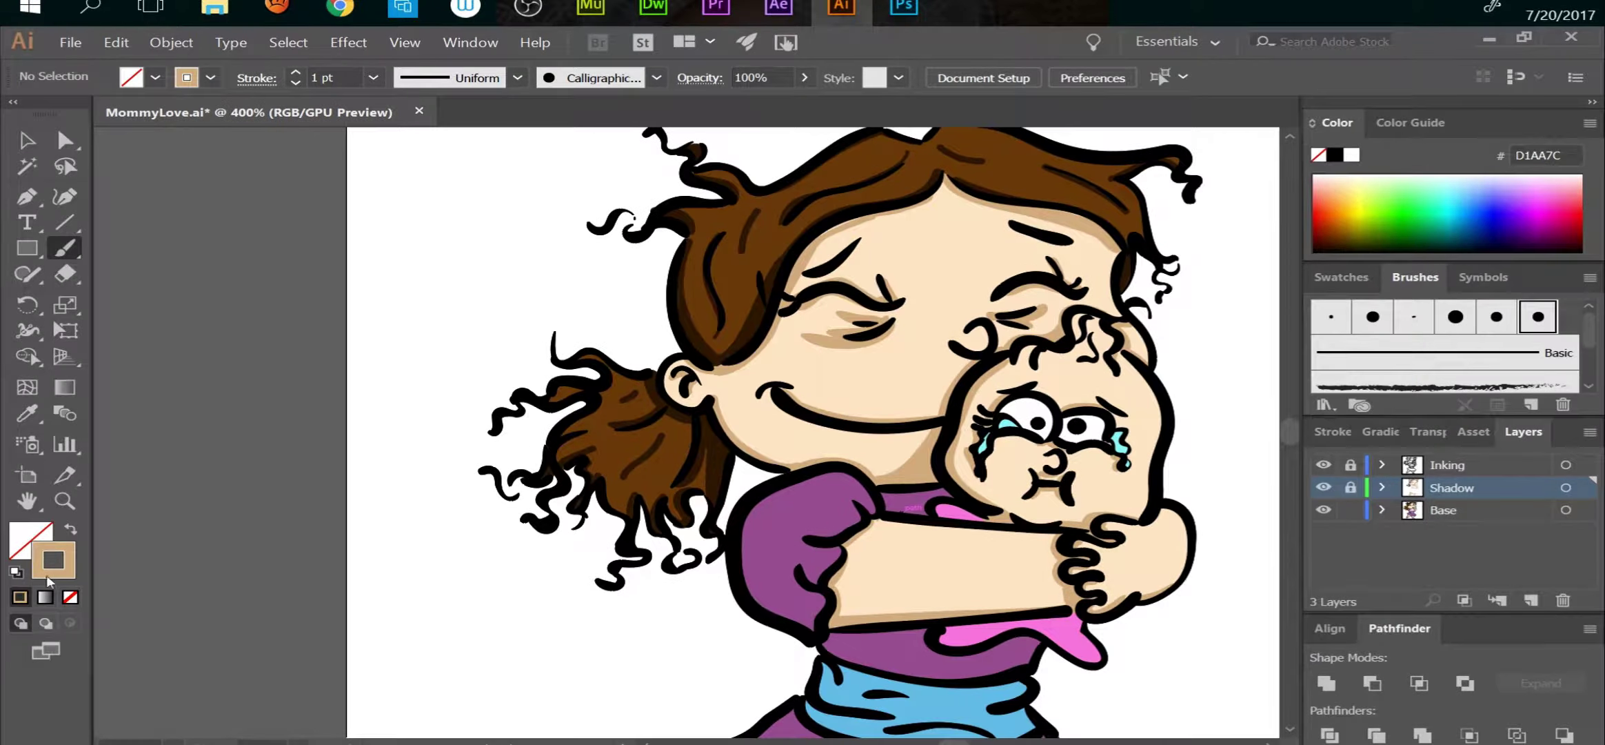
Paint the baby's hair dark red 752113, then shade it darker brown on the Shadow layer.
type("752113")
key("Return")
mouse_move(1103, 314)
left_mouse_down()
mouse_move(1107, 341)
mouse_move(1075, 358)
mouse_move(1067, 337)
left_mouse_up()
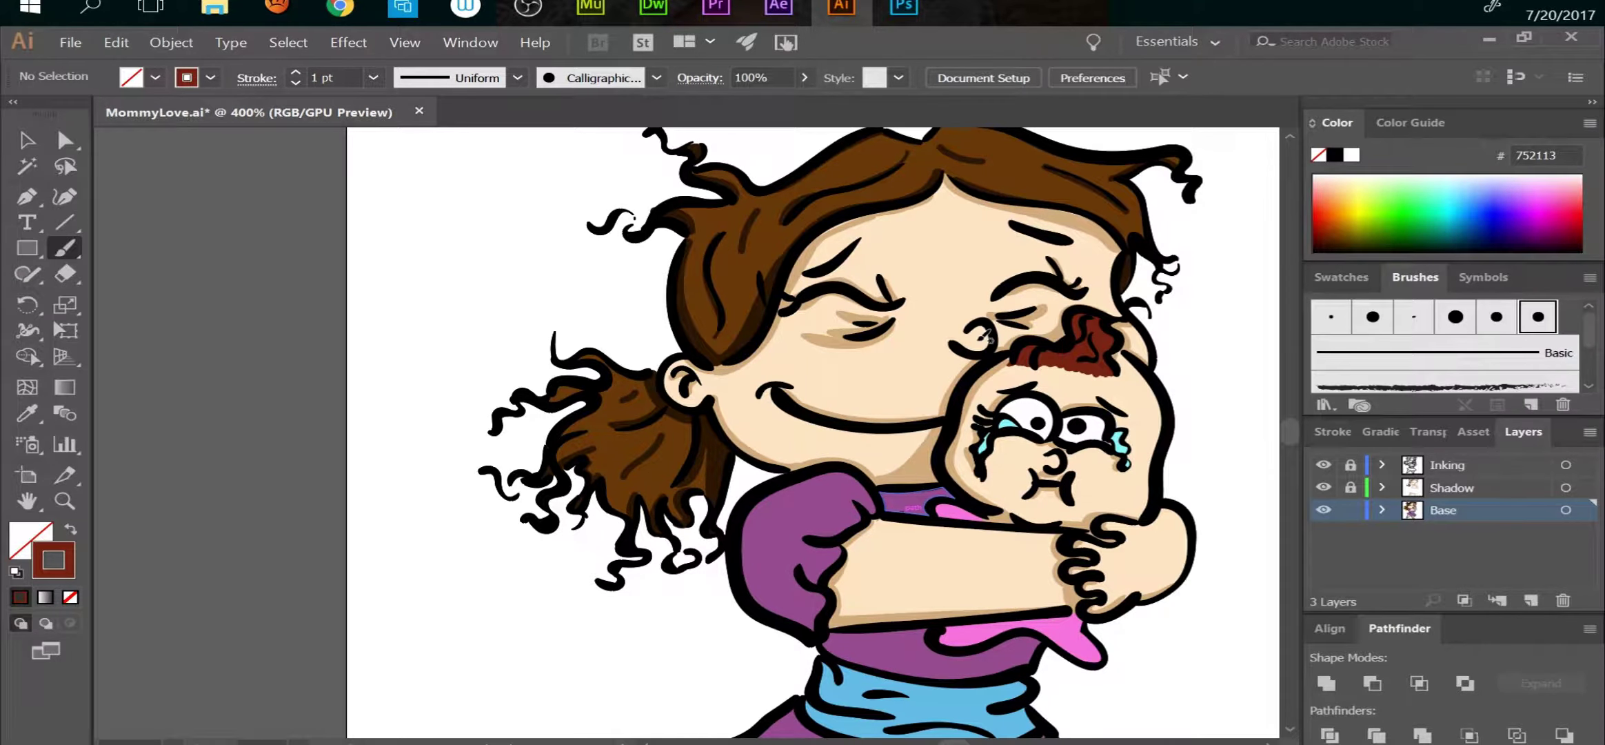
left_click(1350, 487)
left_click(1350, 509)
left_click(1451, 487)
left_click(1579, 245)
left_click_drag(1103, 314, 1081, 345)
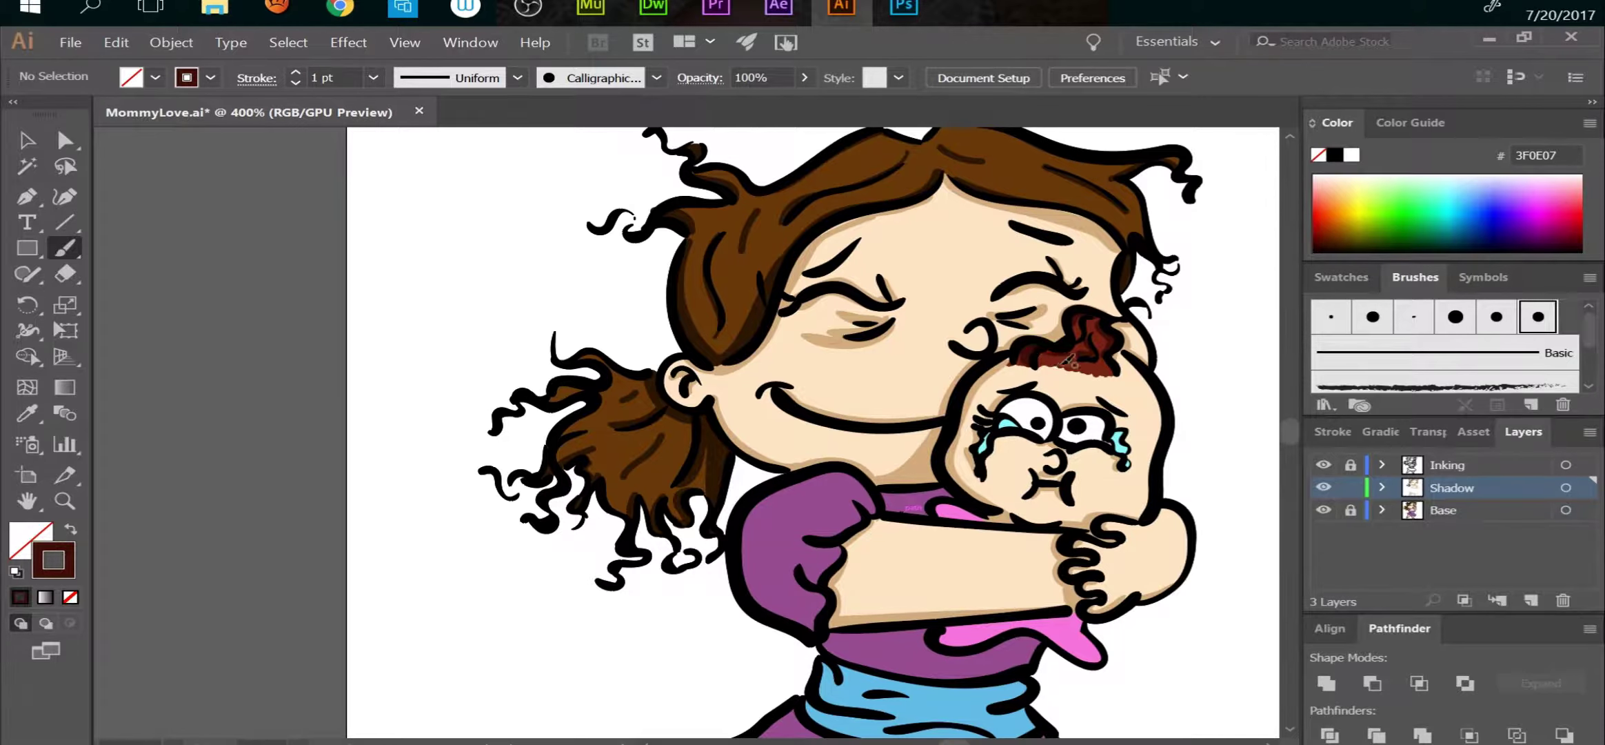
Shade the sleeve's left, upper and lower edges in dark purple 5E135A.
key("i")
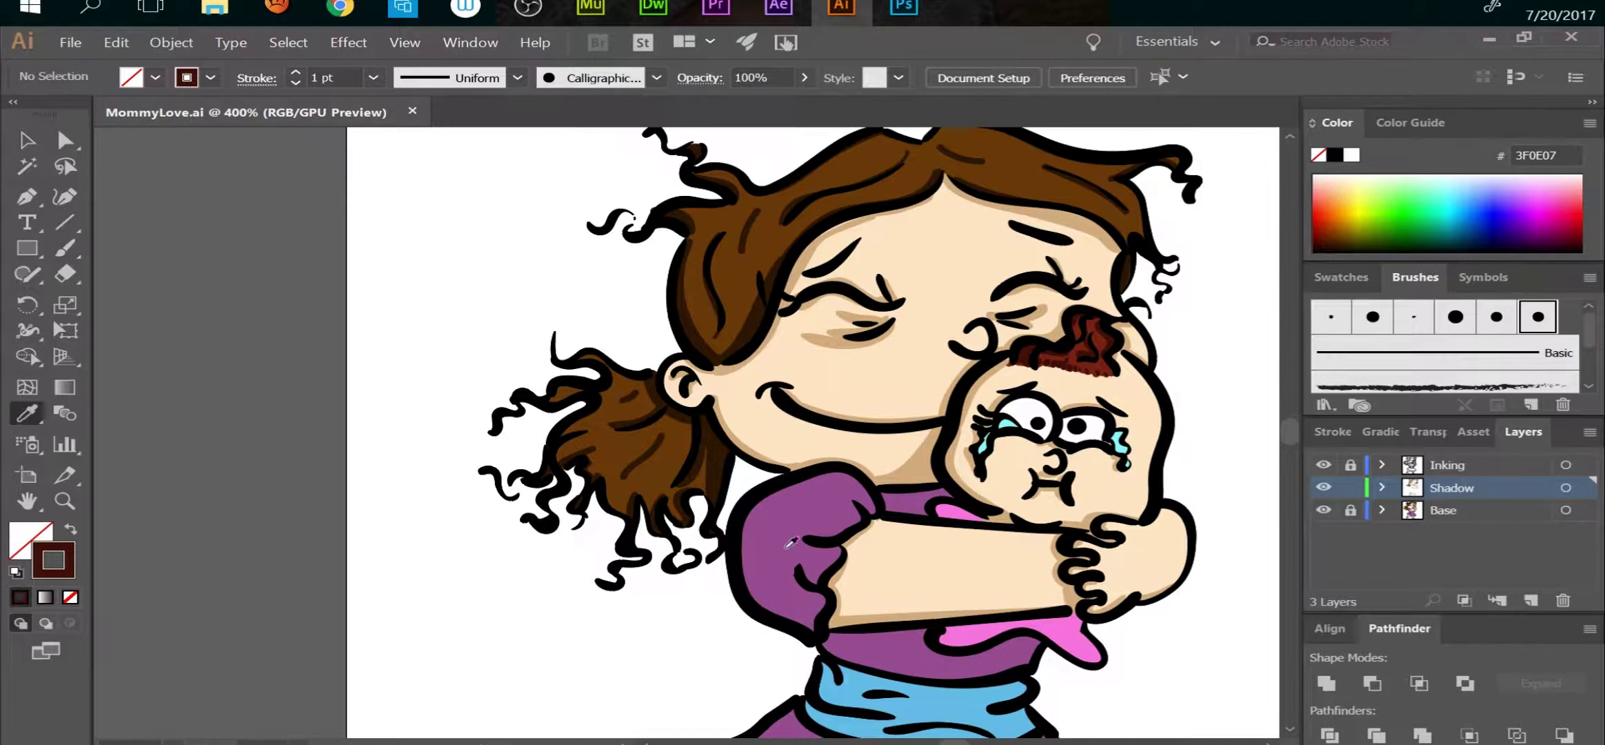
left_click(793, 538)
double_click(30, 540)
type("5E135A")
key("Return")
key("shift+x")
left_click_drag(817, 621, 751, 483)
left_click_drag(870, 508, 724, 540)
left_click_drag(819, 636, 1032, 661)
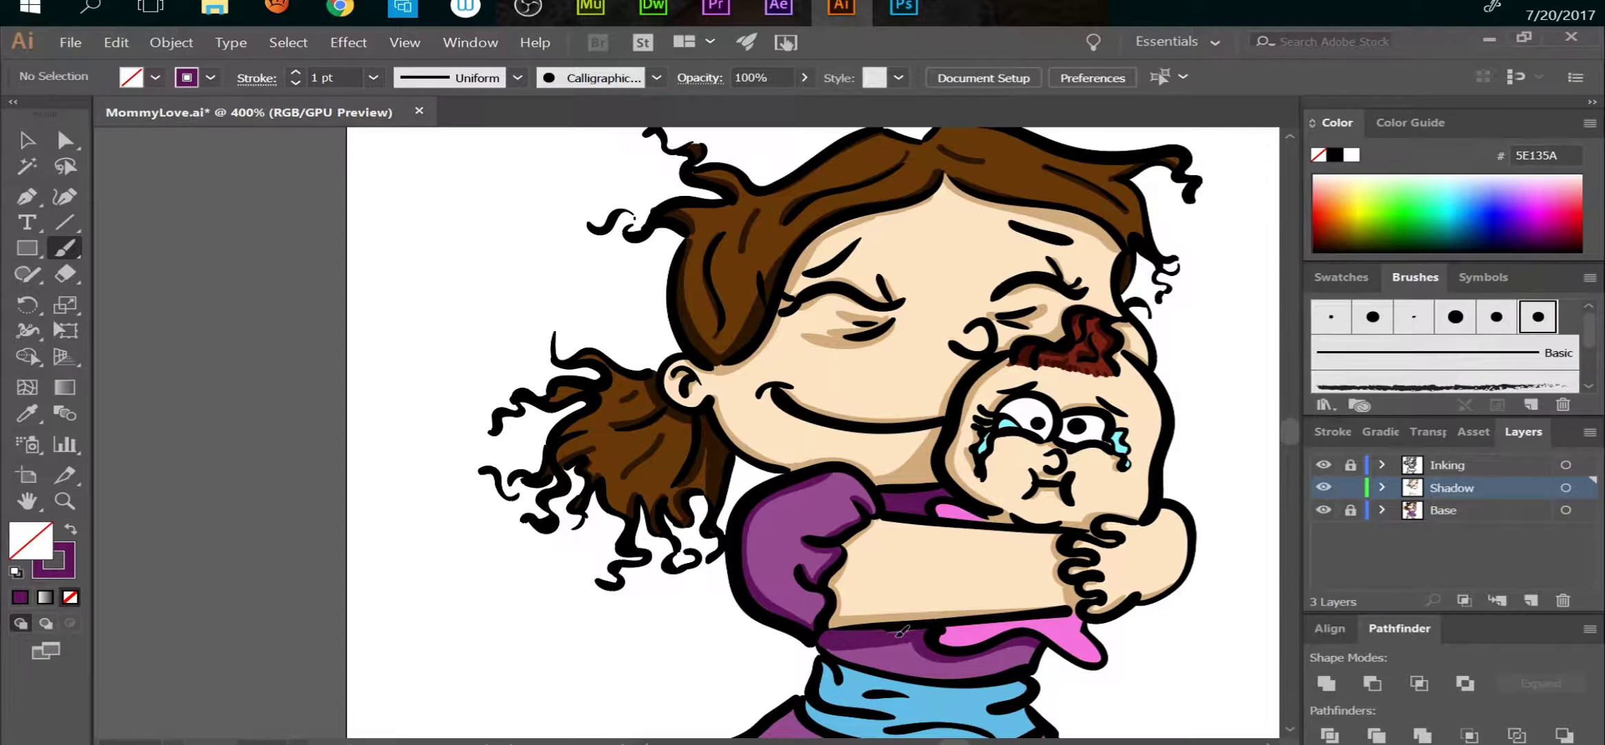
Paint shadows along the skirt top, the belt's left side in dark teal, and the pink collar edge.
scroll(1032, 662, "down", 5)
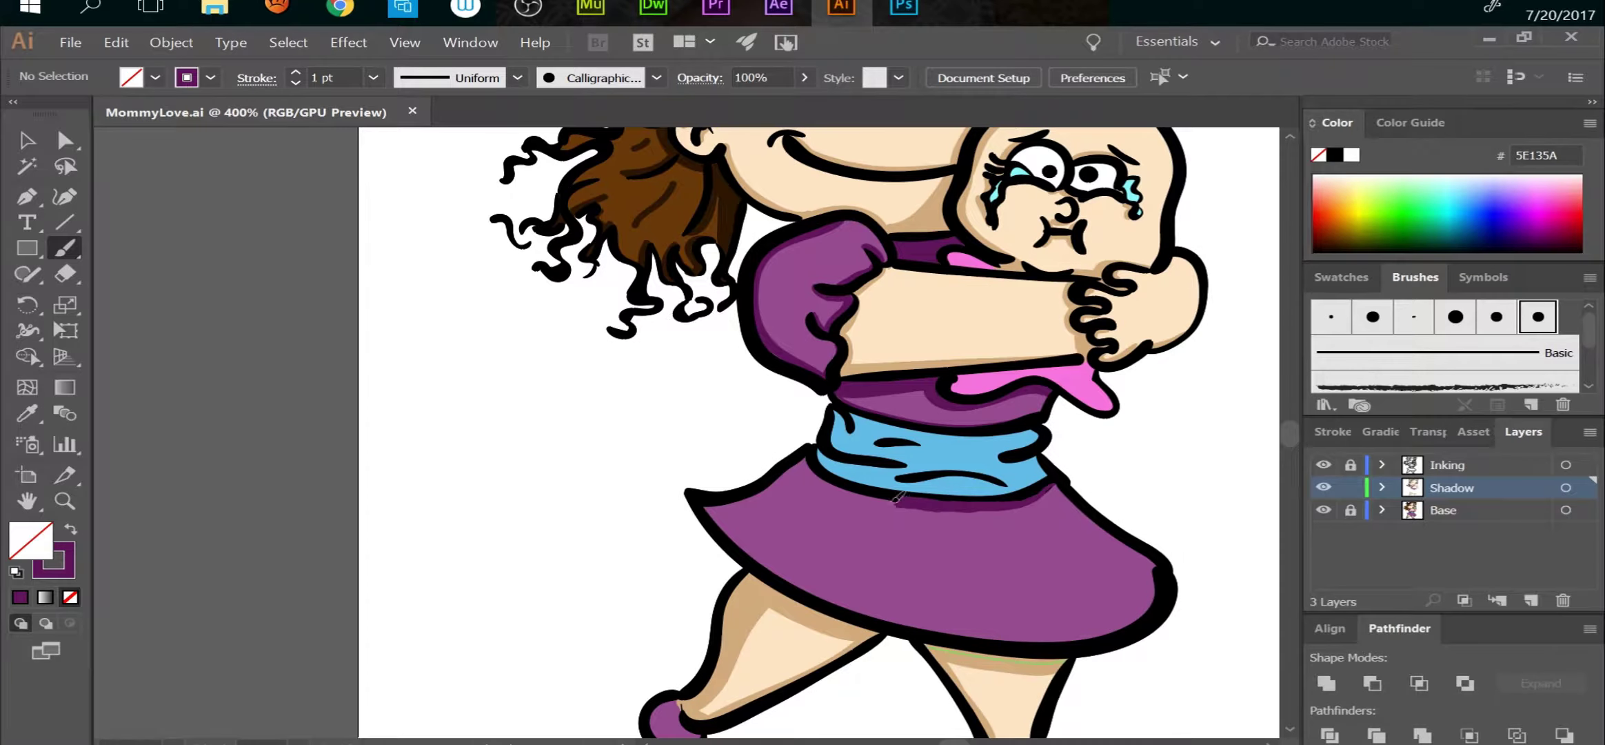
left_click_drag(1048, 491, 796, 514)
left_click_drag(800, 462, 735, 516)
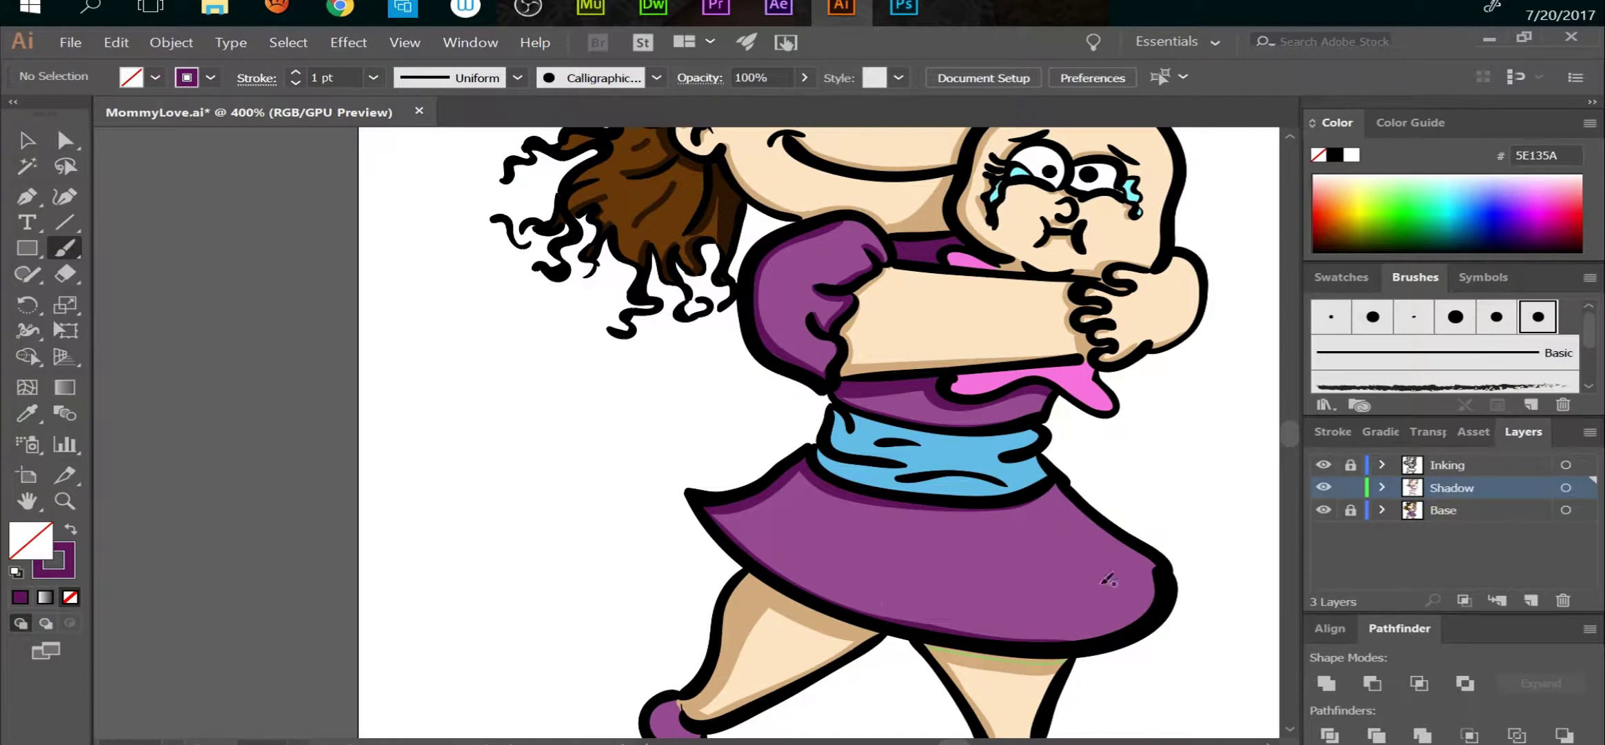
scroll(734, 516, "up", 3)
right_click(735, 455)
left_click(71, 529)
mouse_move(838, 482)
left_mouse_down()
mouse_move(825, 545)
mouse_move(1034, 541)
left_mouse_up()
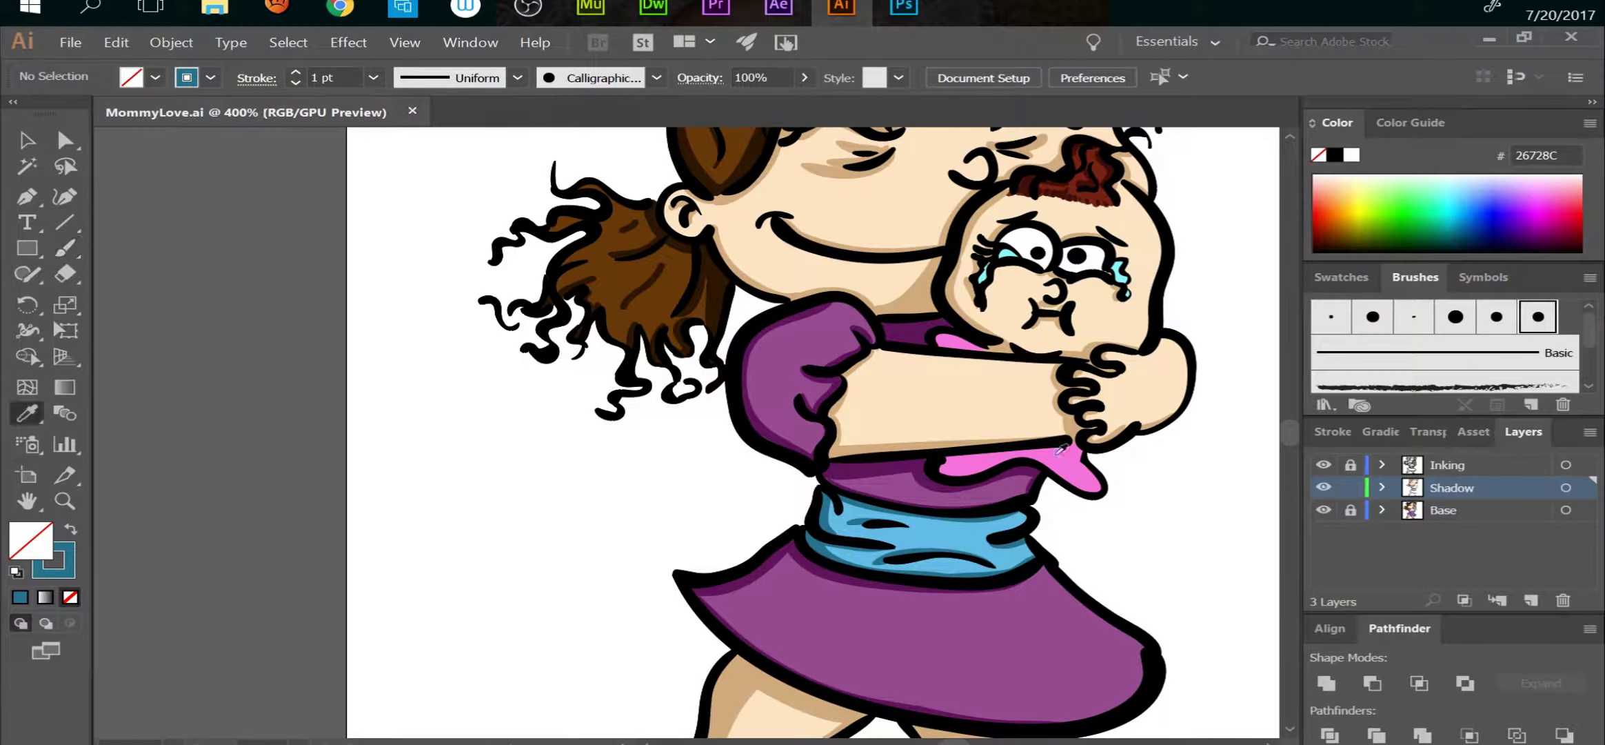
key("shift+x")
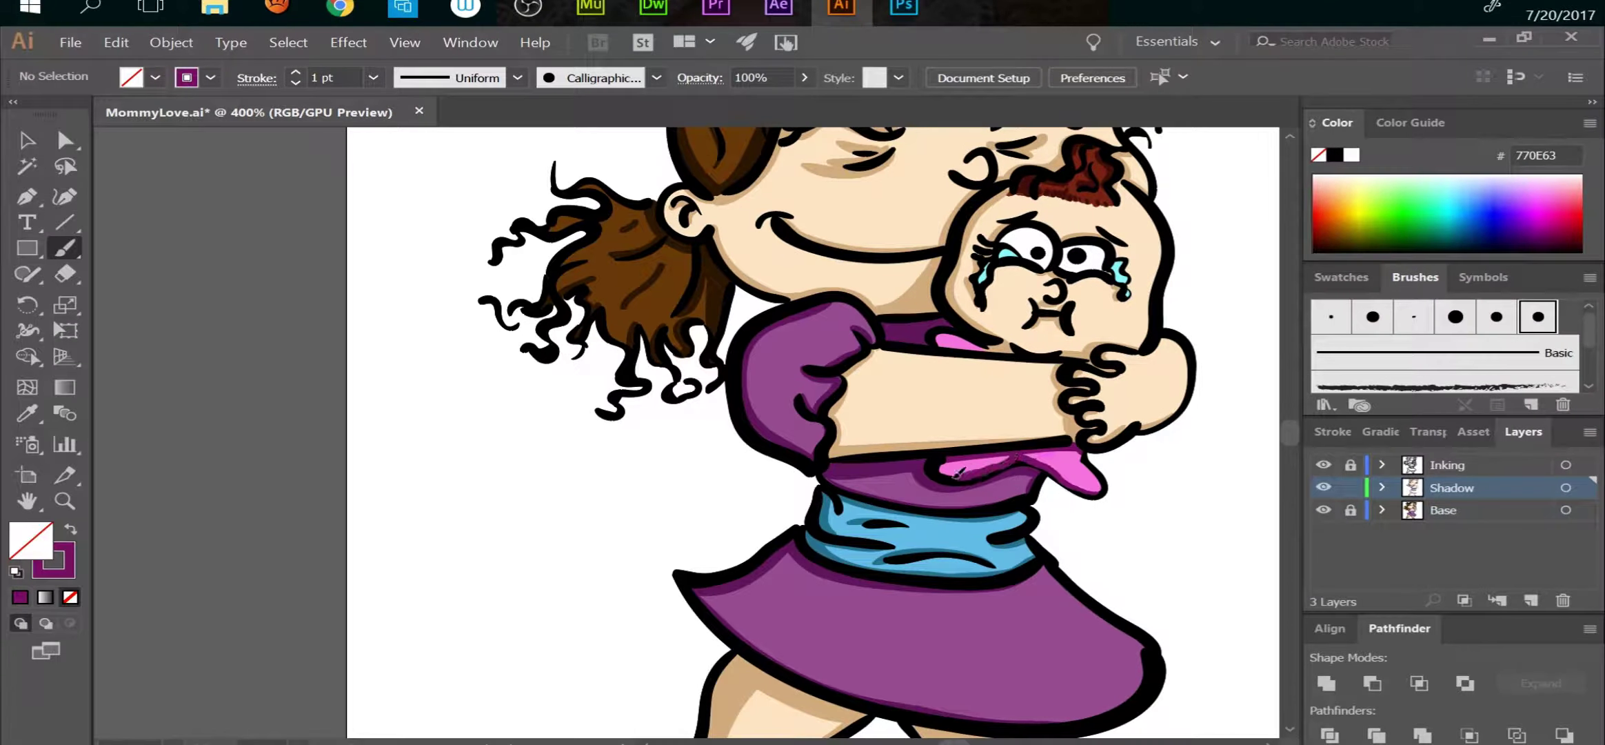
left_click_drag(1093, 486, 936, 469)
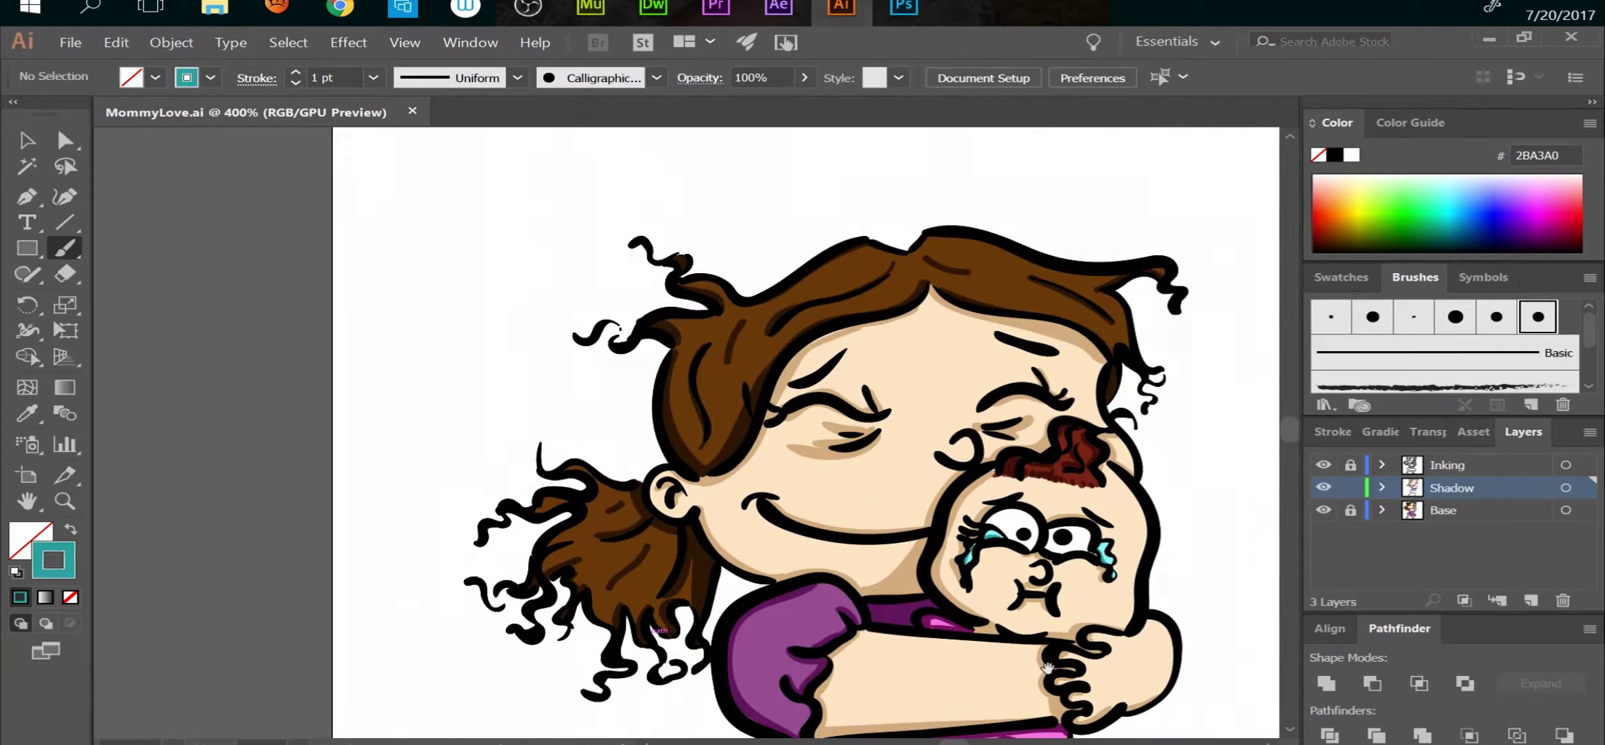
Name the new layer Highlight and make it the active layer, with Shadow locked.
type("Highlight")
key("Return")
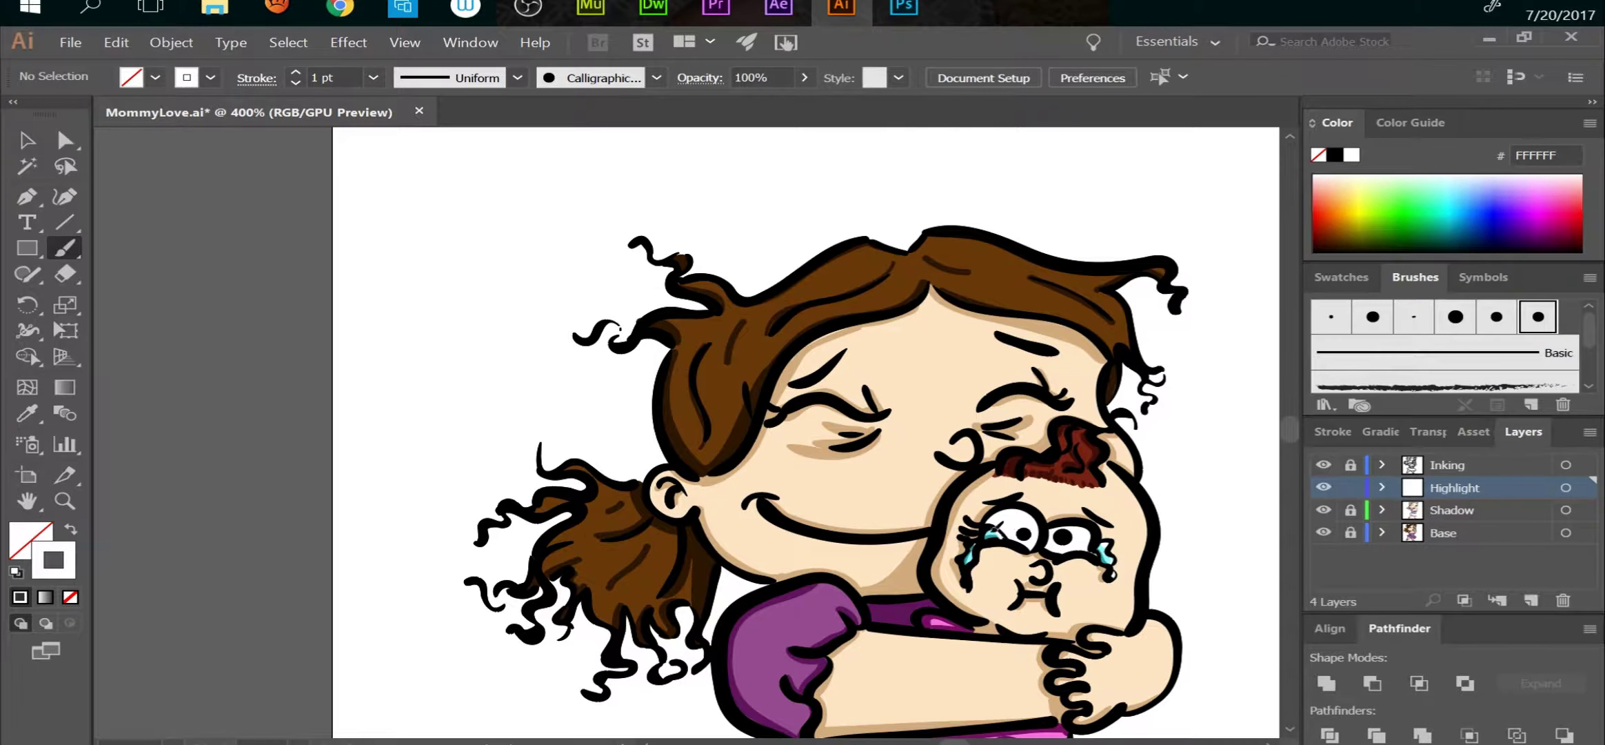
left_click(1350, 487)
left_click(1451, 510)
double_click(1319, 154)
left_click(1552, 205)
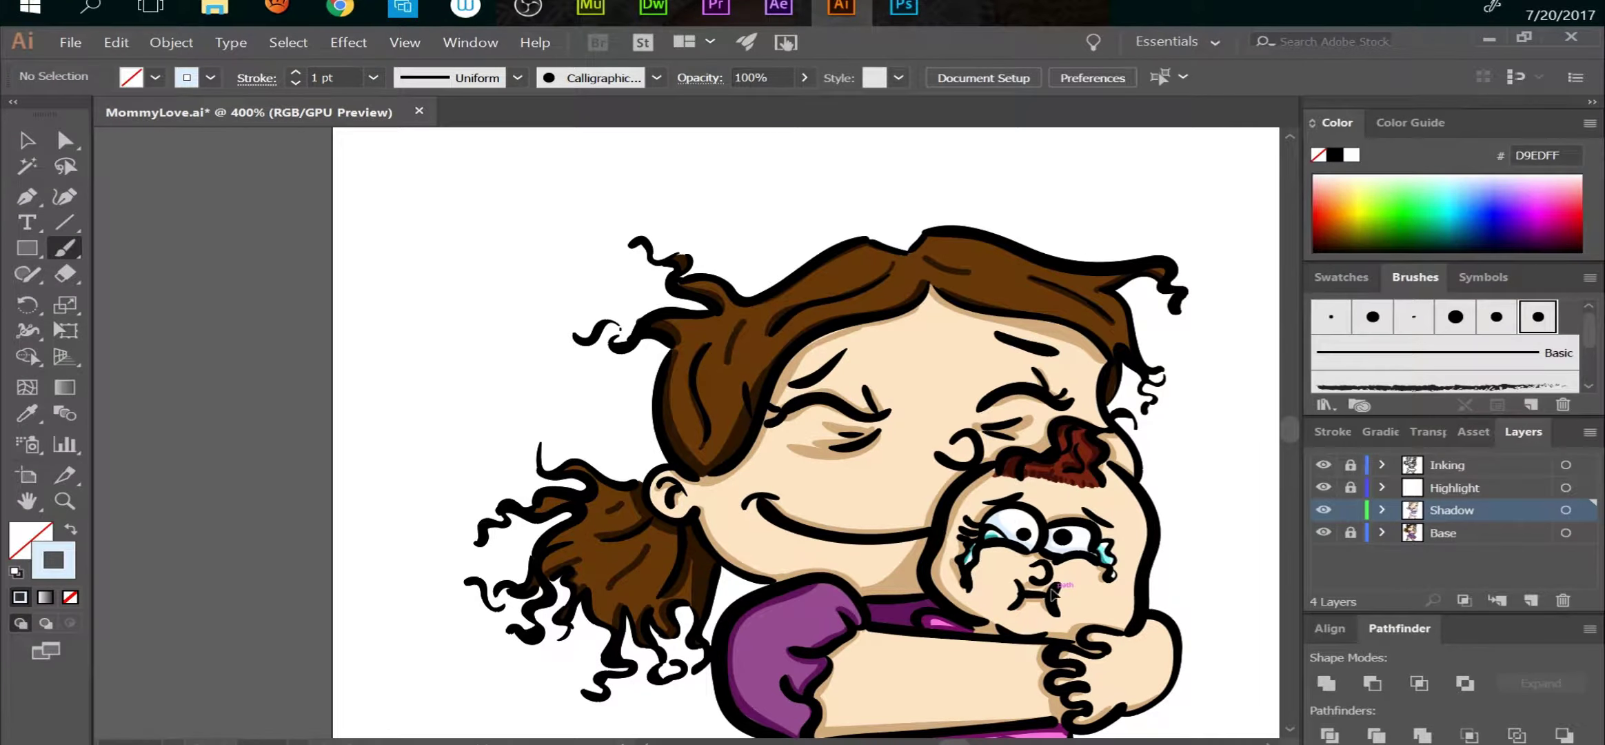
left_click(1350, 510)
left_click(1350, 487)
left_click(1451, 487)
key("shift+x")
Paint peach highlights on the left and top of the hair and on the ponytail.
double_click(53, 560)
left_click(1545, 200)
left_click_drag(1103, 286, 1127, 348)
left_click_drag(1027, 273, 1124, 320)
left_click_drag(920, 262, 971, 273)
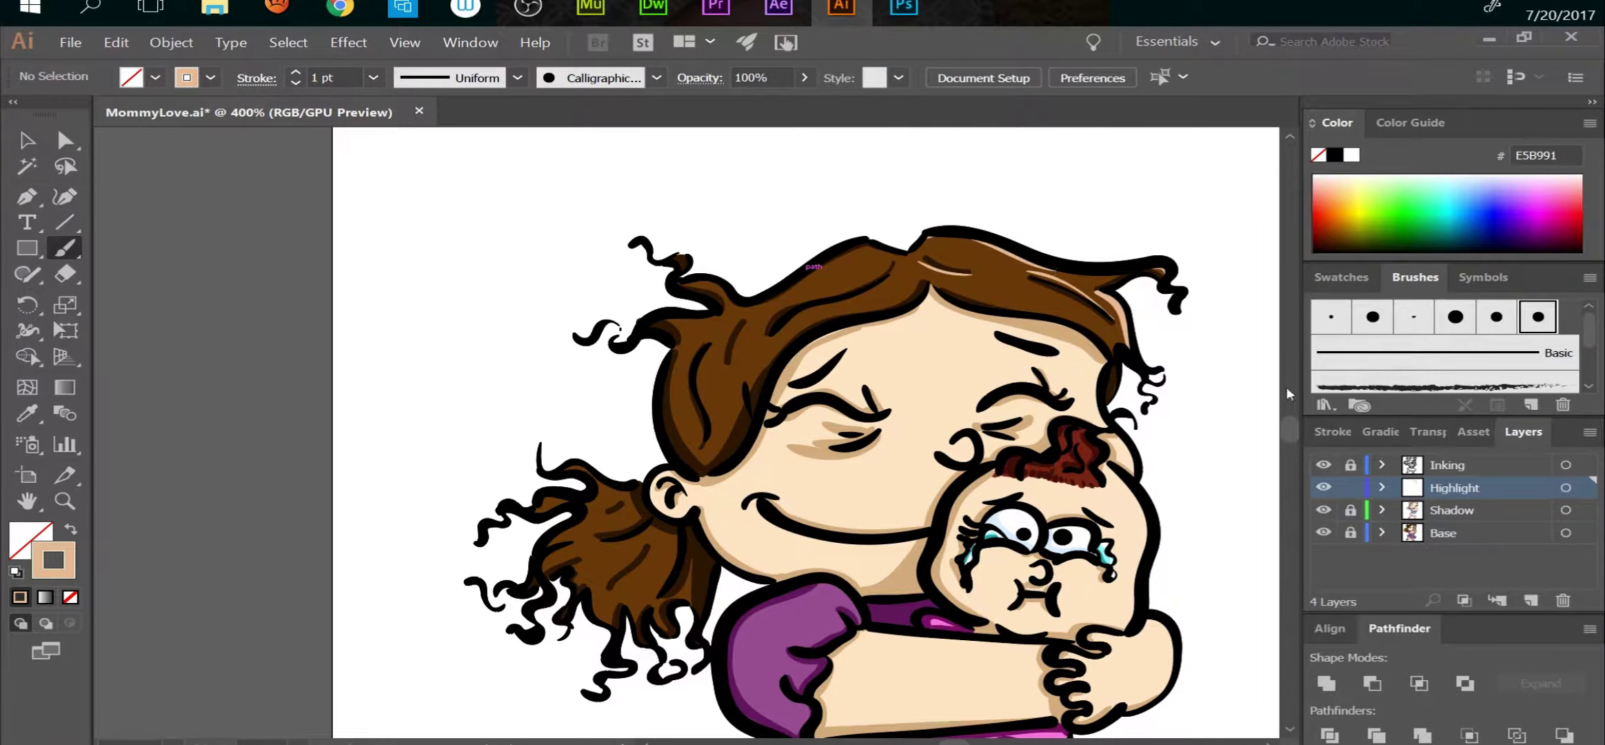
key("ctrl+z")
key("ctrl+z")
left_click_drag(828, 304, 741, 376)
mouse_move(1020, 279)
left_mouse_down()
mouse_move(992, 298)
mouse_move(886, 298)
left_mouse_up()
left_click_drag(655, 538, 624, 600)
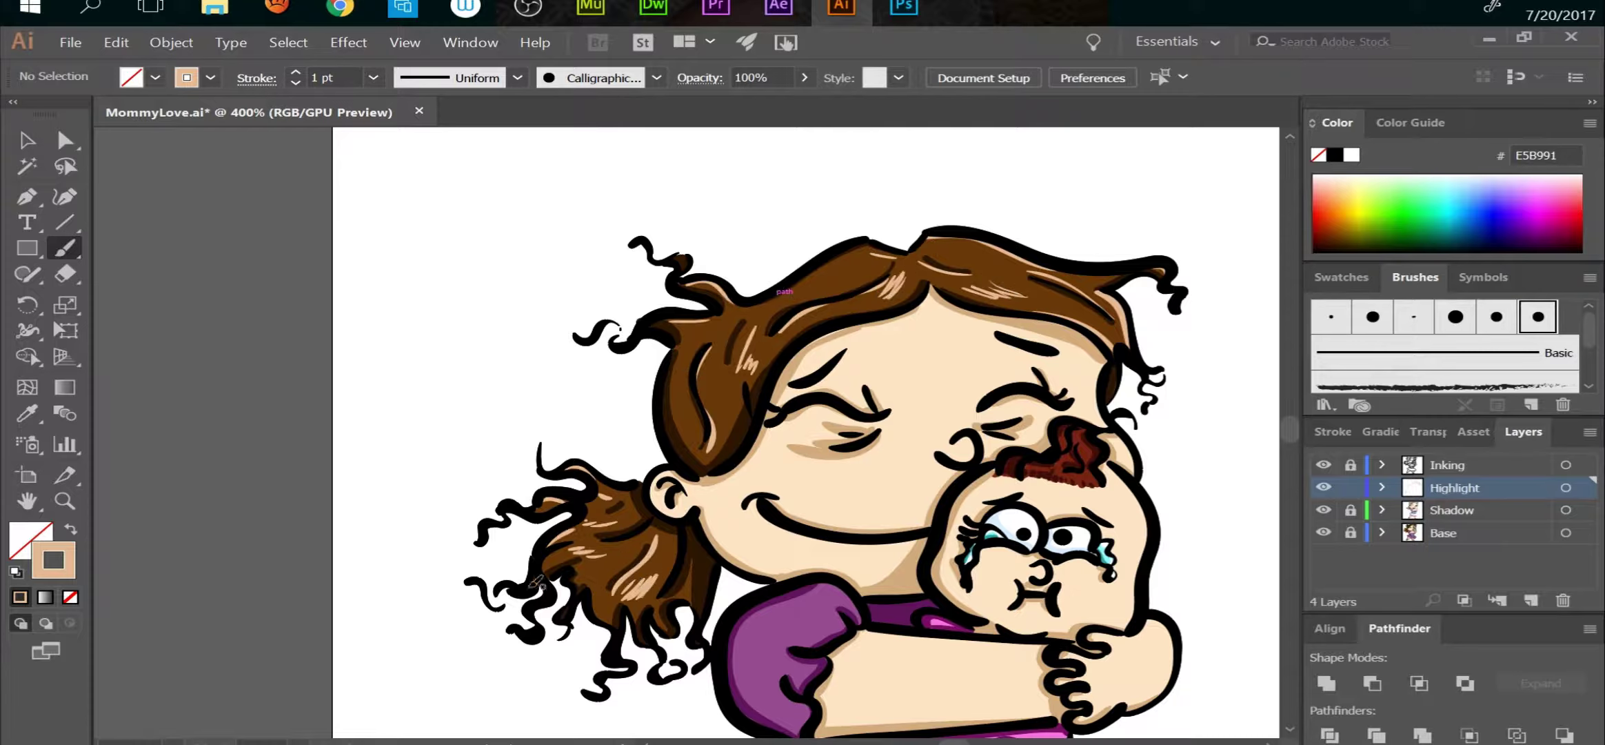
In pale peach FCEFE0, highlight the baby's head edge and forearm, plus a long pink skirt highlight.
key("i")
left_click(69, 531)
double_click(54, 560)
left_click(1534, 204)
key("b")
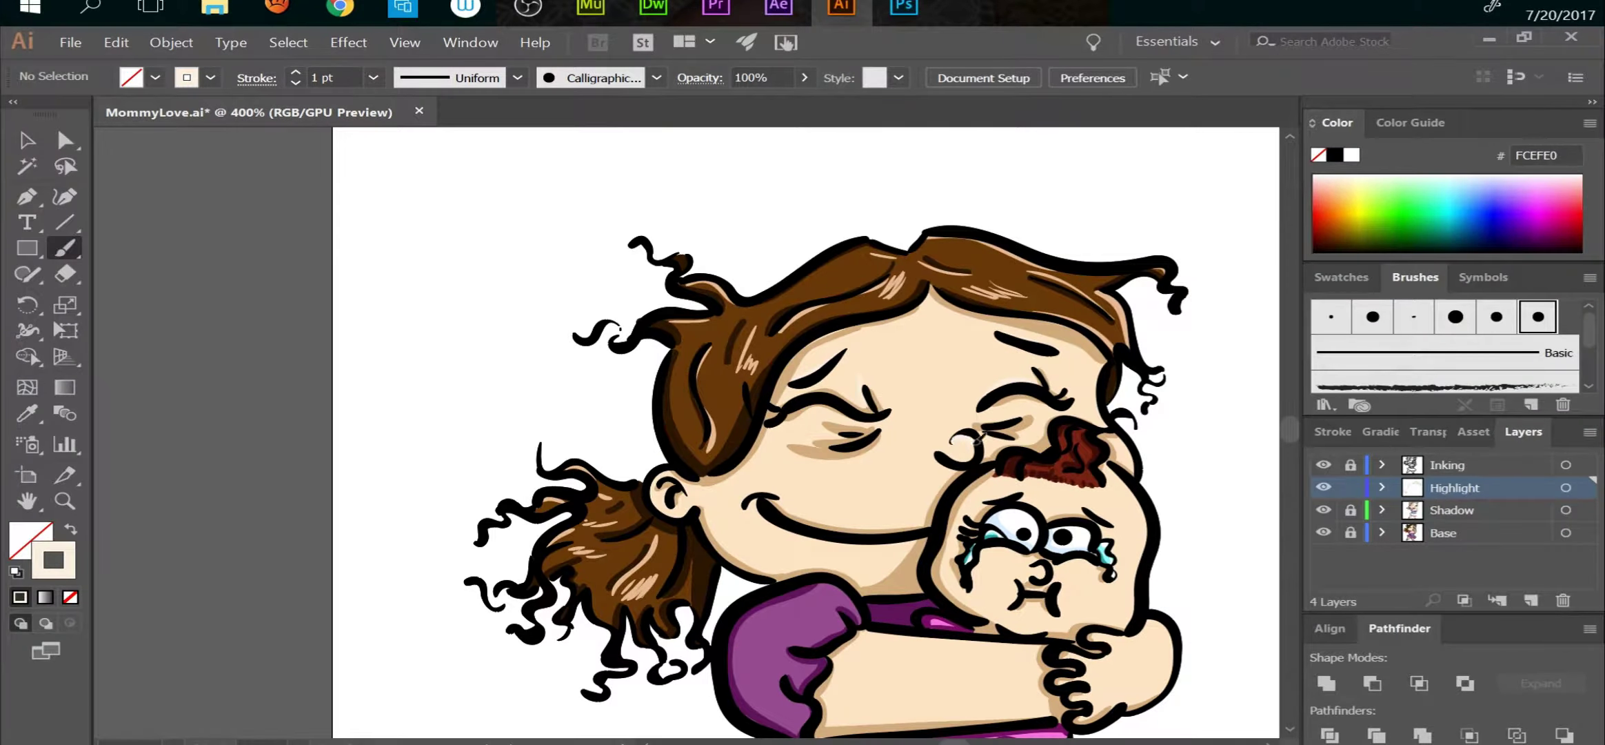
left_click_drag(1121, 476, 1151, 524)
mouse_move(1158, 614)
left_mouse_down()
mouse_move(1164, 686)
mouse_move(1127, 633)
left_mouse_up()
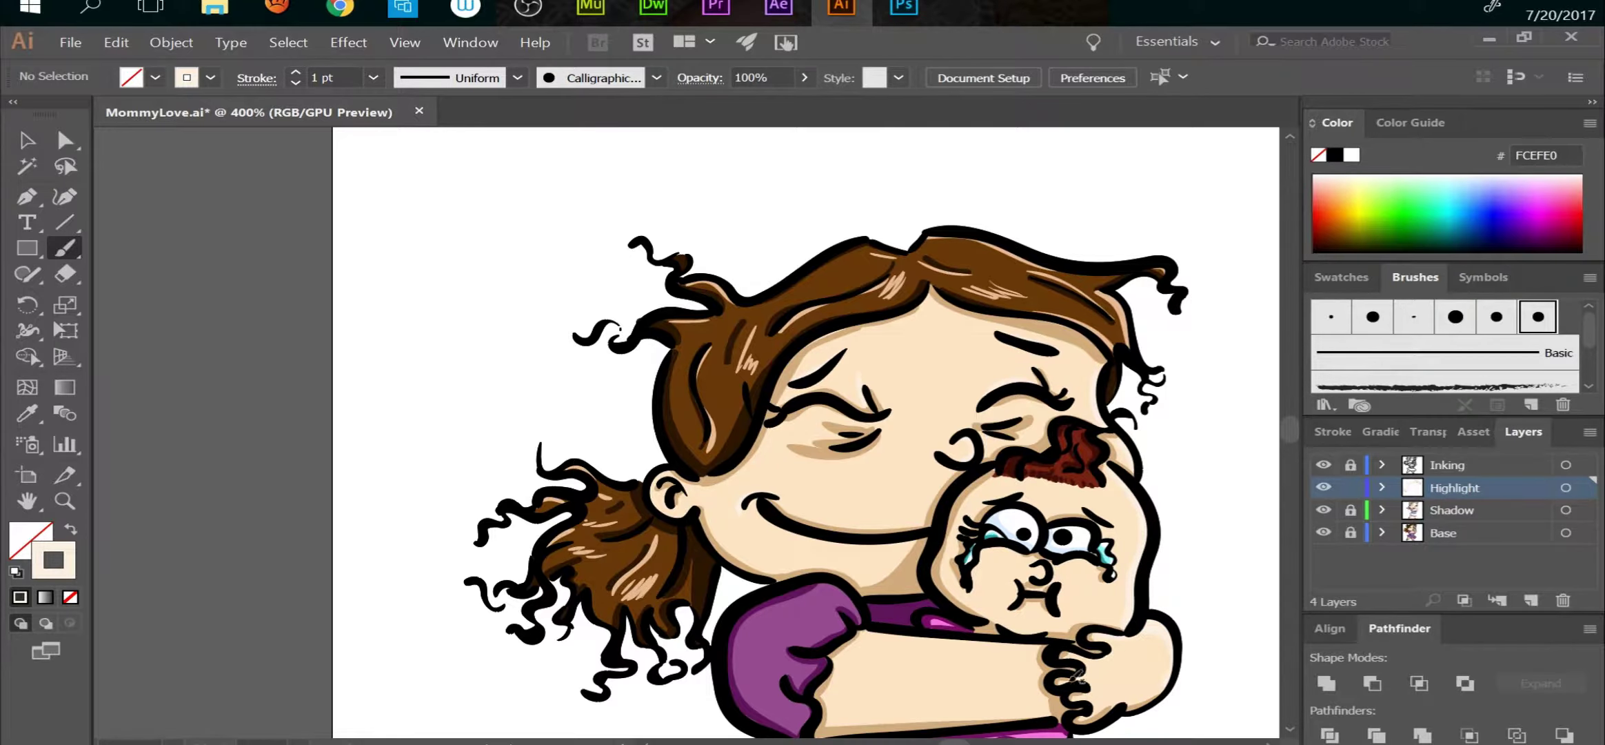
left_click_drag(1029, 642, 903, 644)
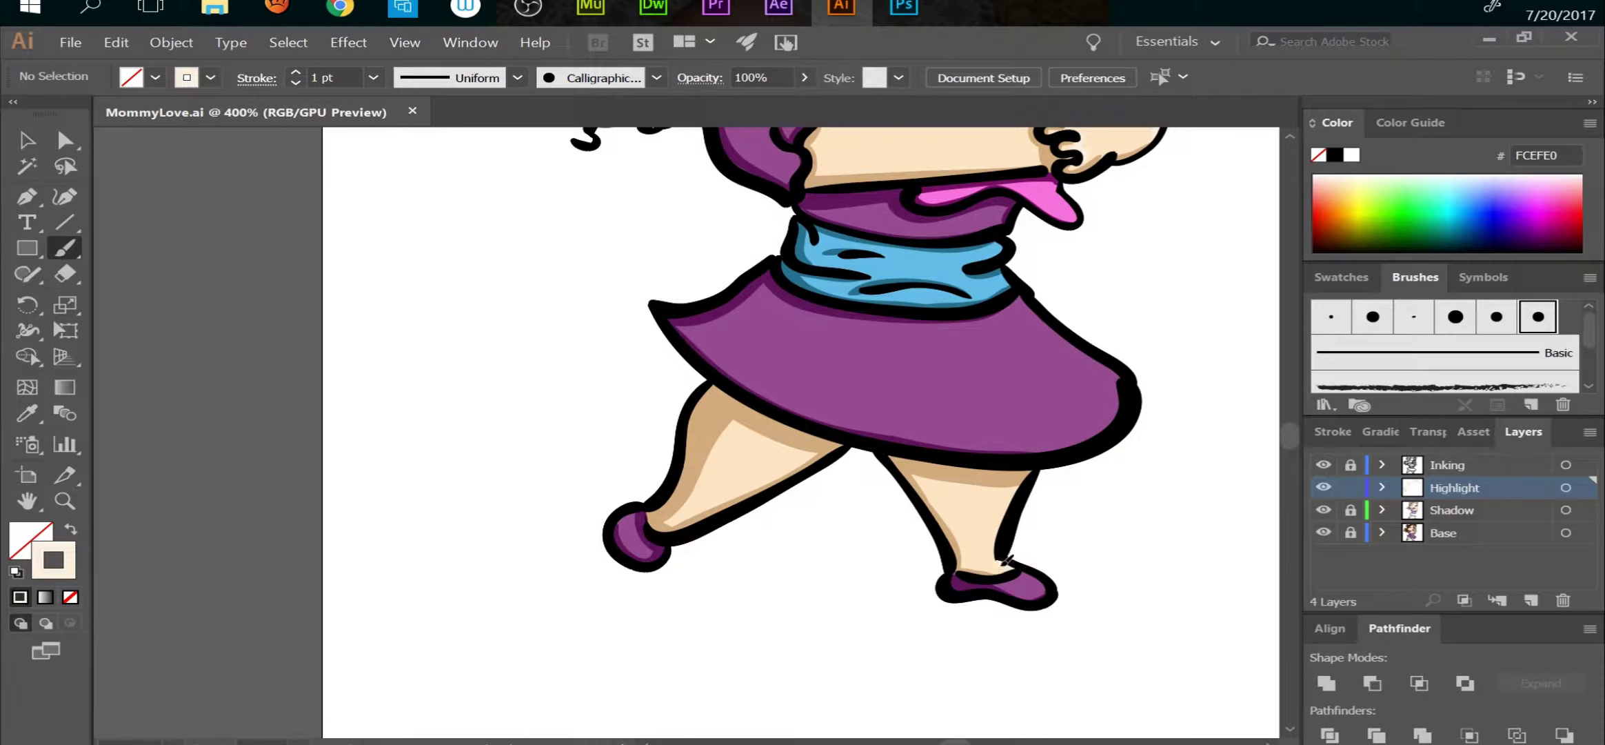
left_click_drag(1076, 569, 831, 527)
scroll(659, 453, "down", 3)
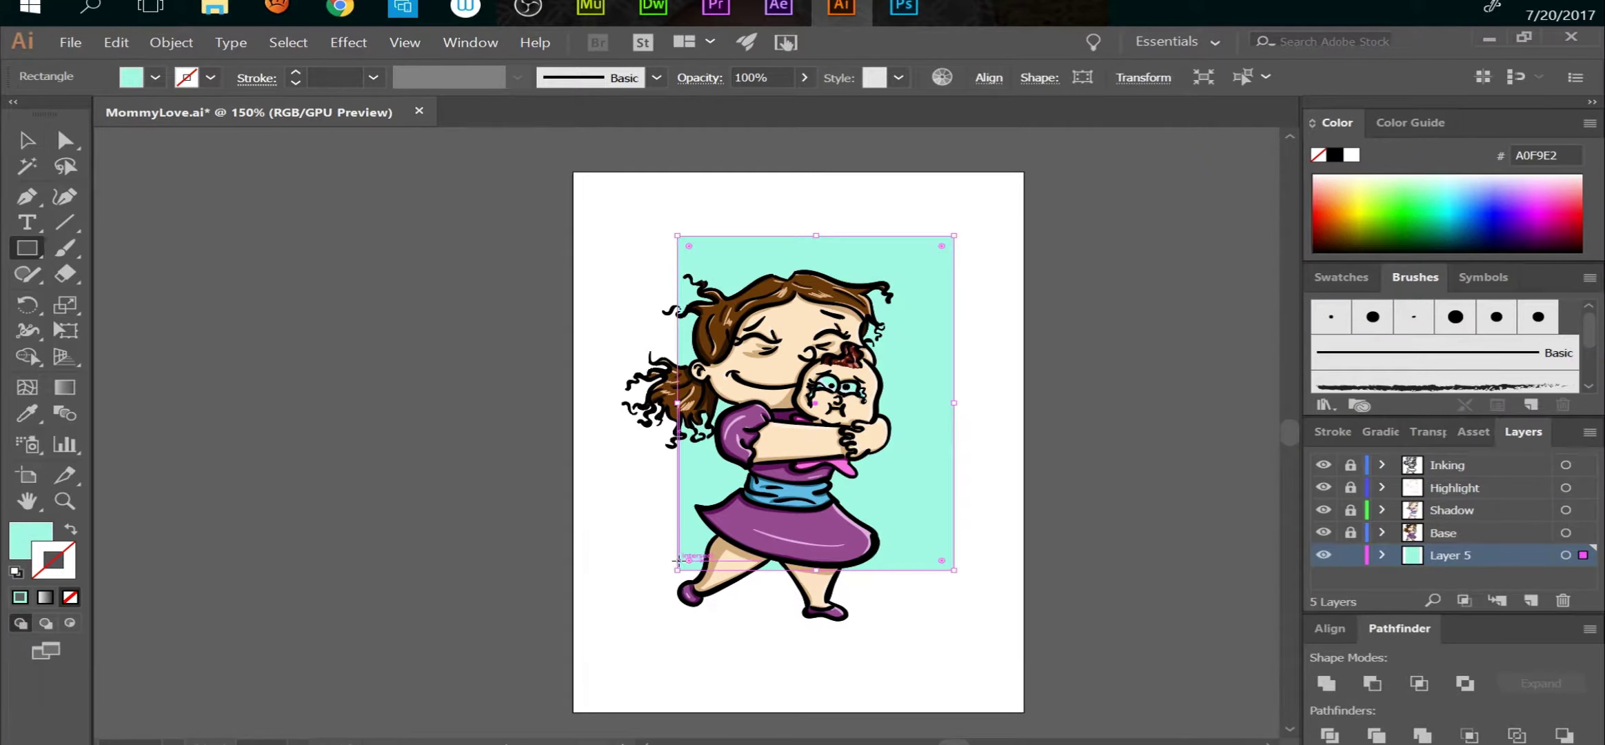
Draw a mint A0F9E2 rectangle behind the character and rename its layer BG.
left_click_drag(954, 234, 682, 581)
key("v")
left_click(971, 663)
double_click(1454, 555)
type("BG")
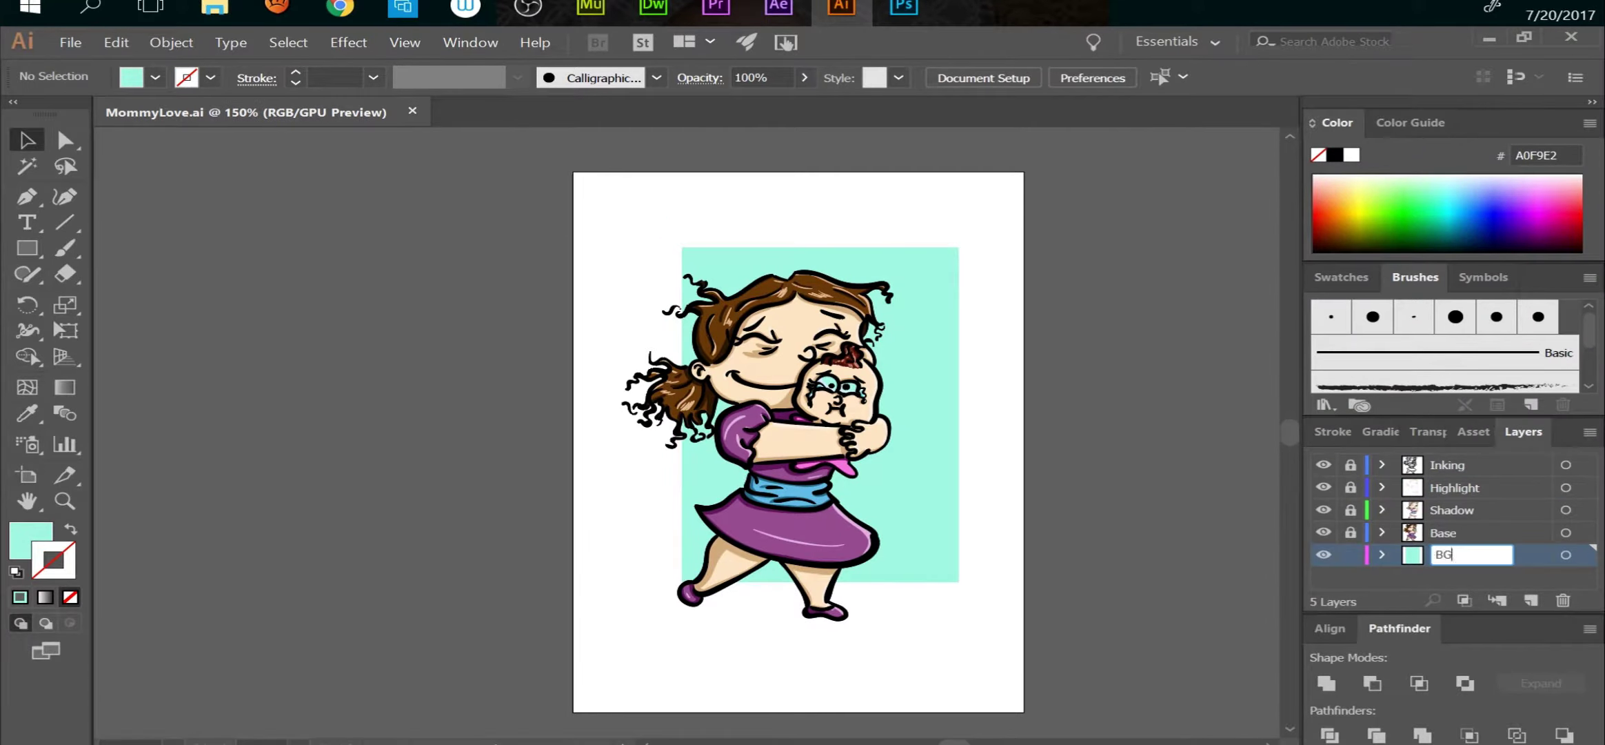
key("Return")
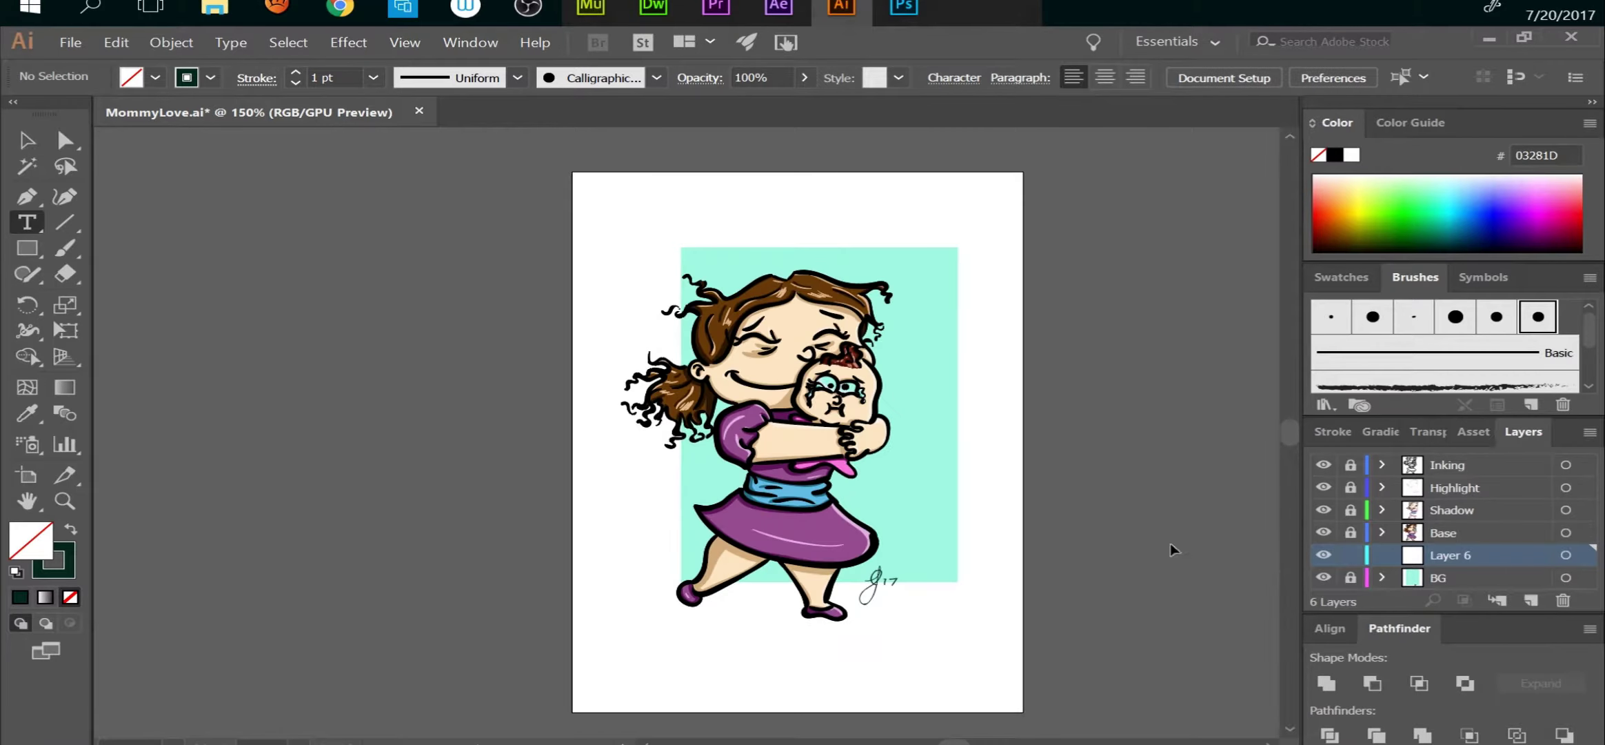
Type the title 'Congrats on Your Baby' above the artwork in Love and Sunshine at 60 pt.
left_click(610, 200)
type("Congrats on Your Baby")
left_click(997, 77)
scroll(931, 276, "down", 5)
scroll(930, 276, "down", 5)
left_click(890, 183)
left_click(1203, 77)
left_click(1237, 435)
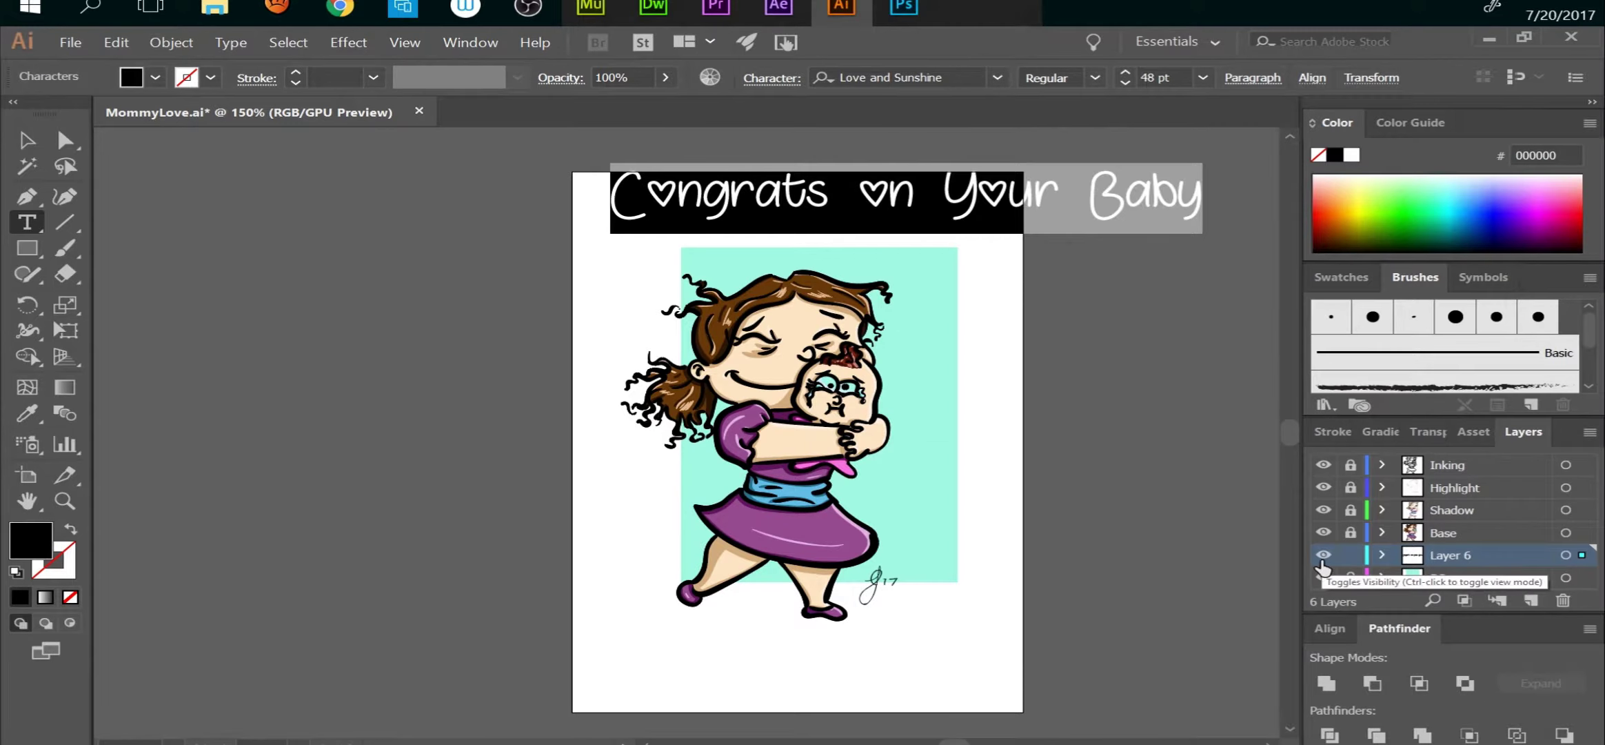
key("Escape")
scroll(507, 230, "right", 5)
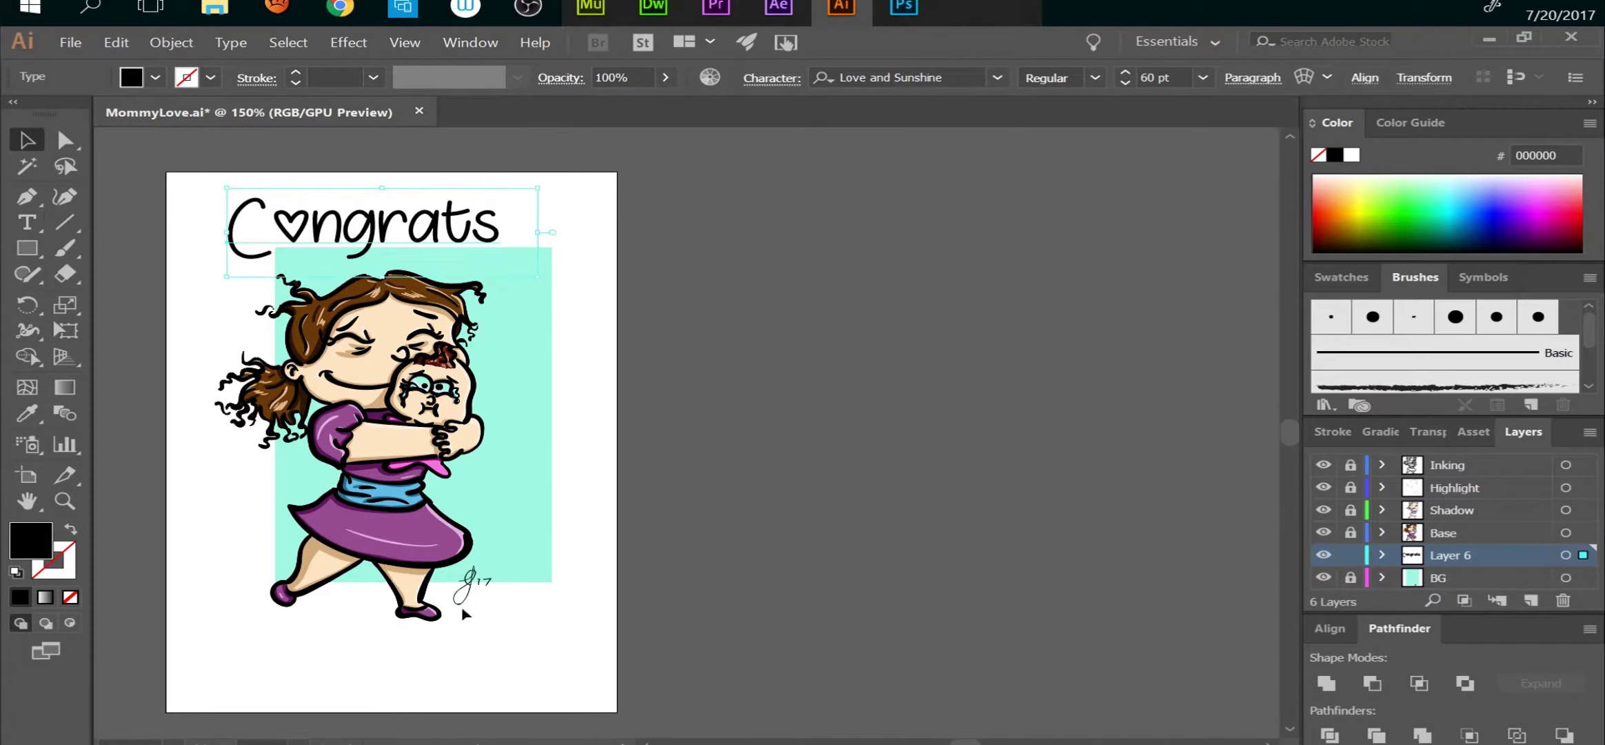